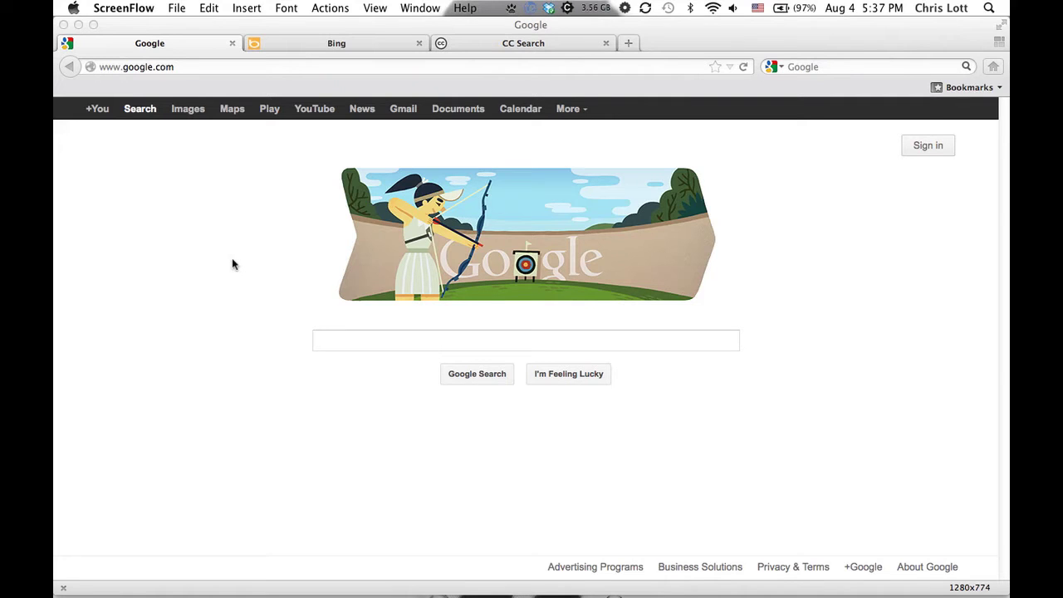
Bookmark the Google home page and tag the bookmark "search"
left_click(190, 264)
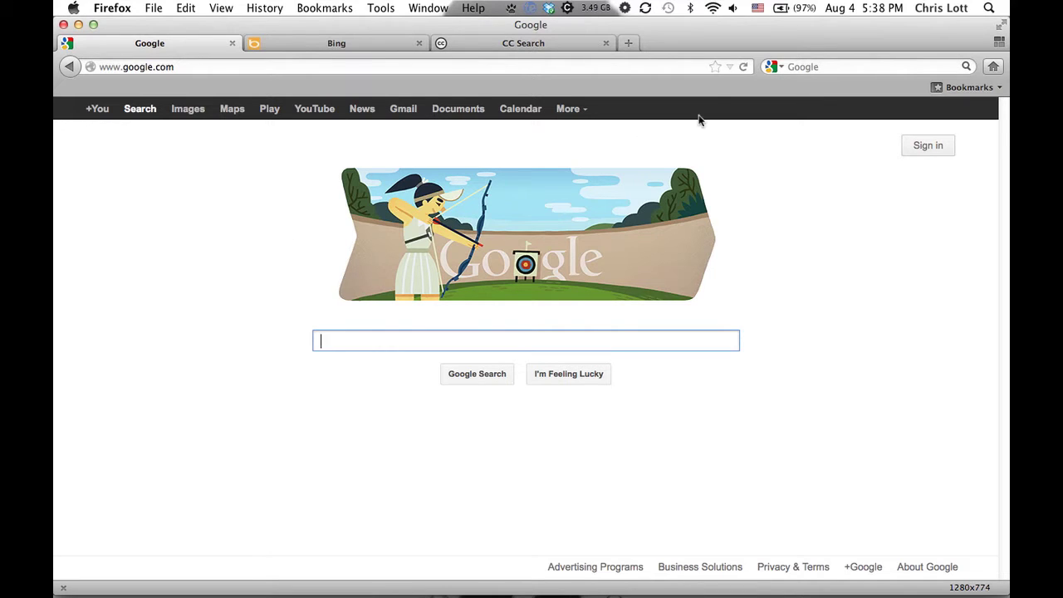
left_click(715, 70)
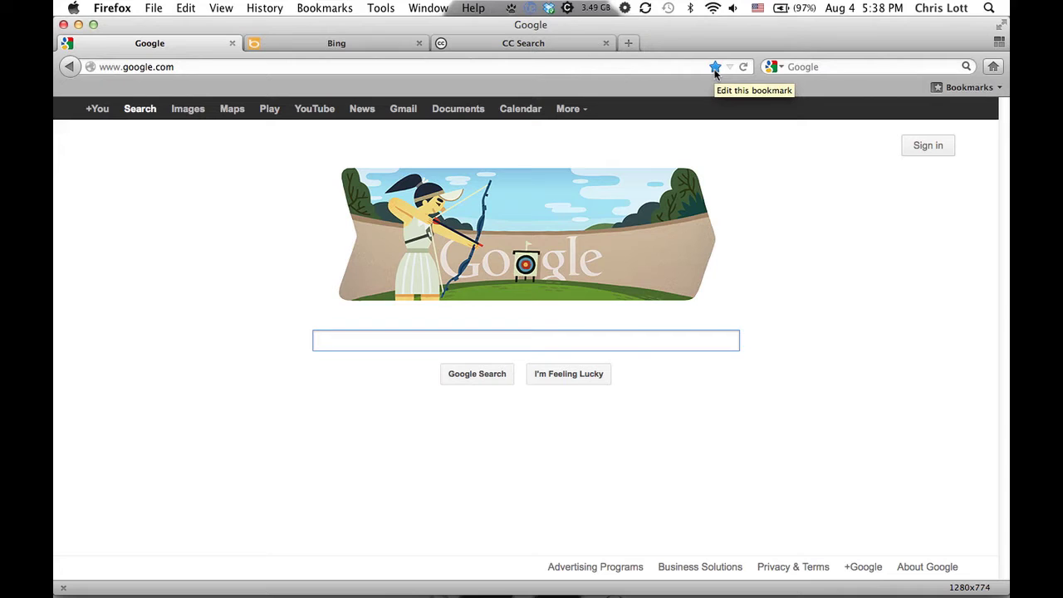
left_click(715, 67)
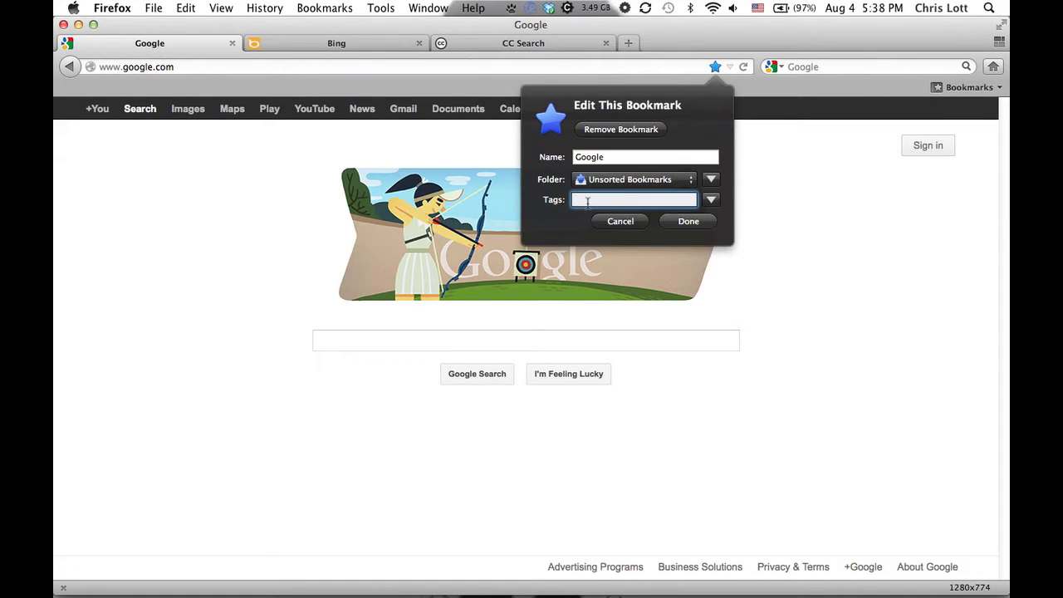
type("search")
left_click(708, 224)
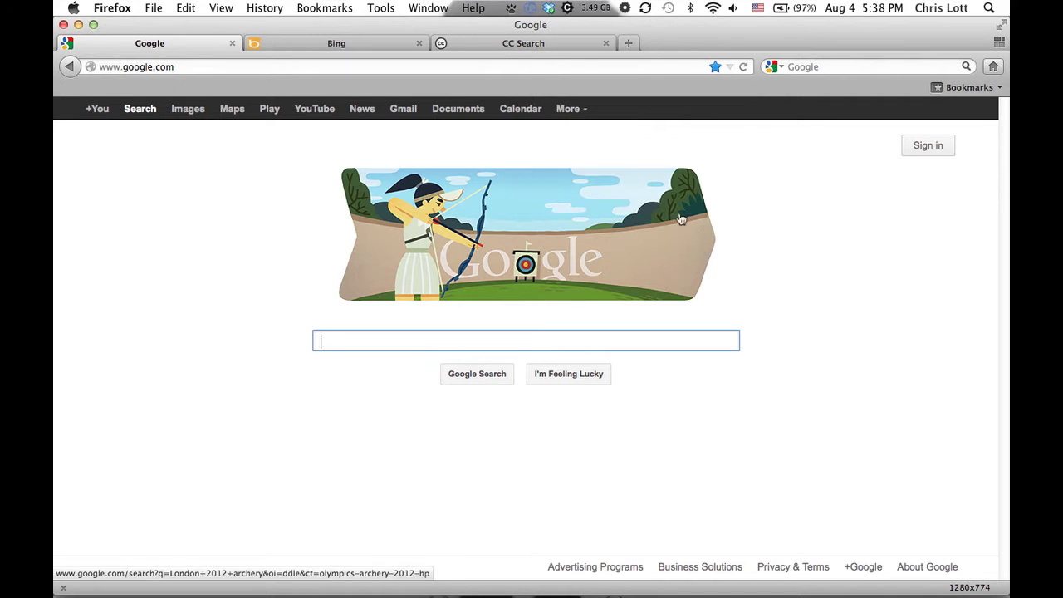
Bookmark the Bing home page that is already open and tag the bookmark "search"
left_click(357, 47)
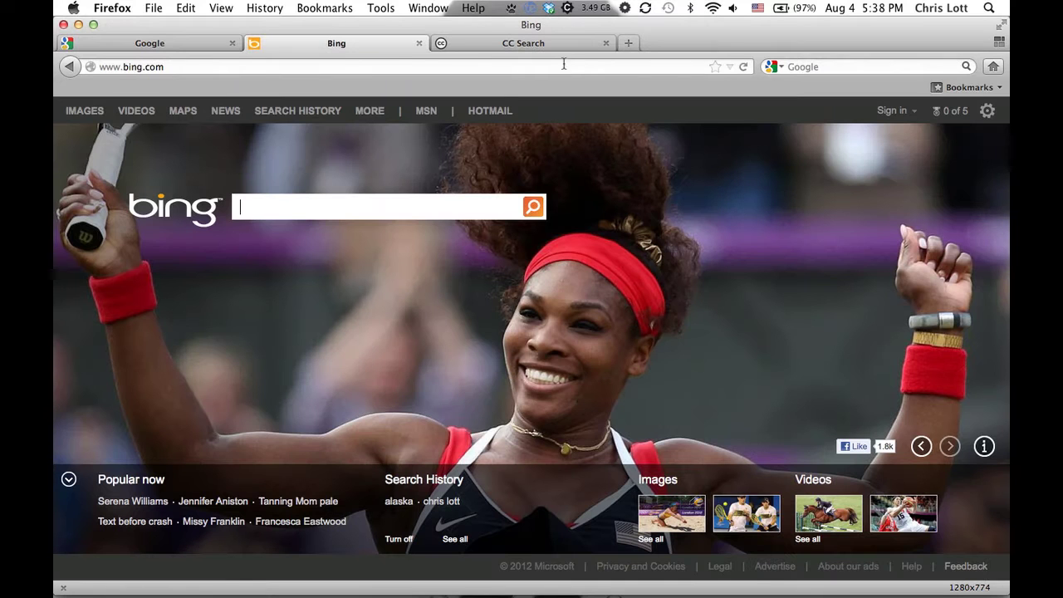
double_click(716, 68)
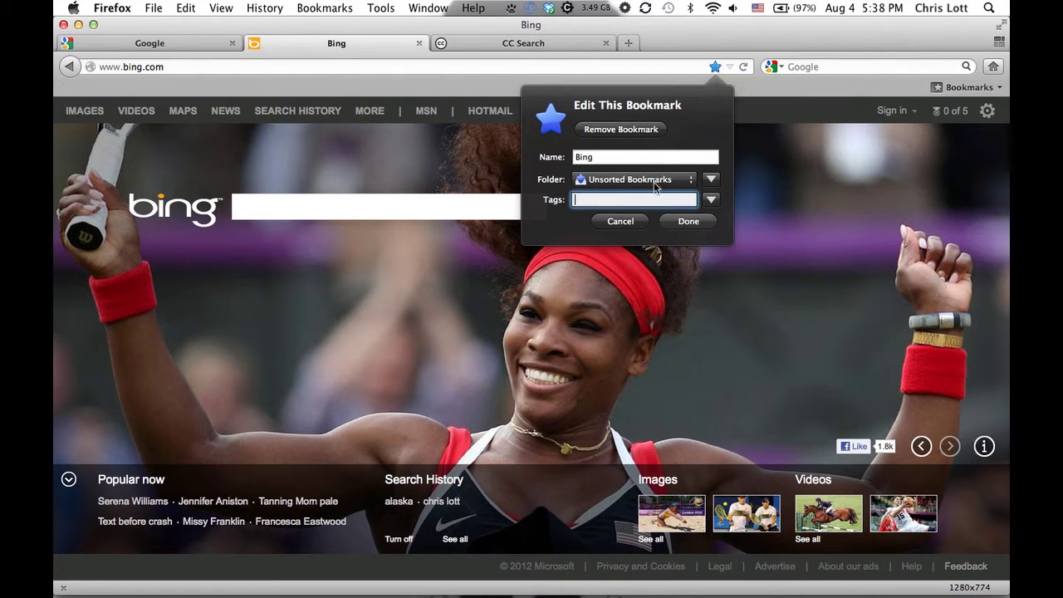
type("search")
key("Return")
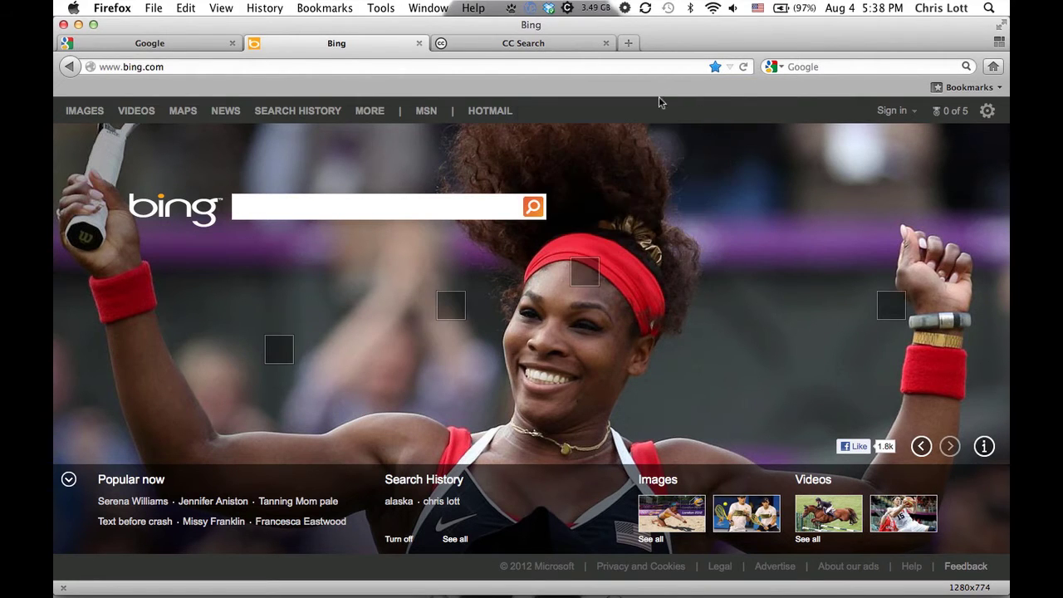
Bookmark the open CC Search page and tag the bookmark "search"
left_click(568, 40)
double_click(714, 67)
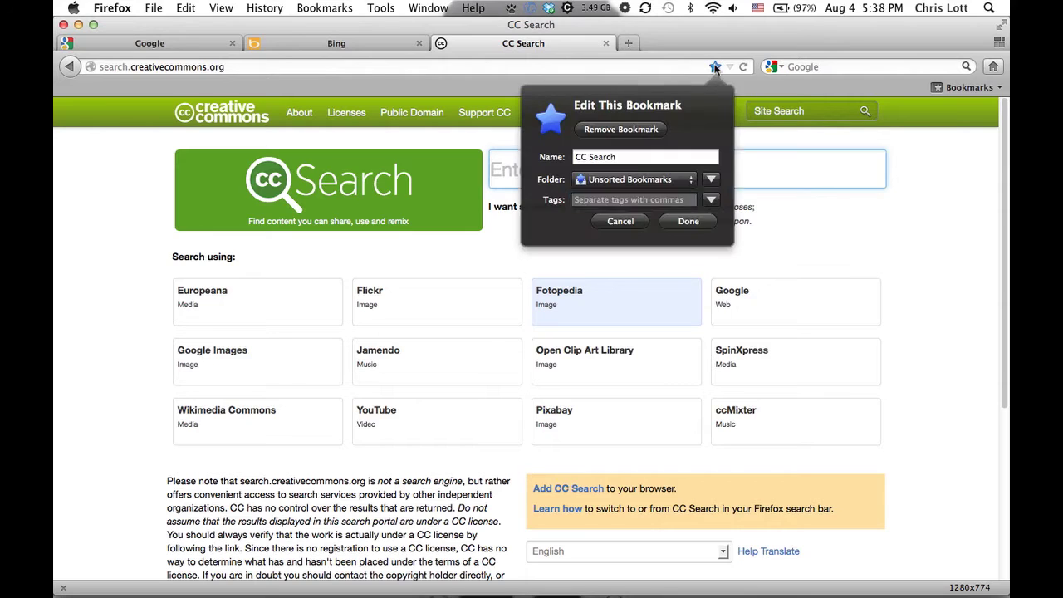
key("Tab")
type("search")
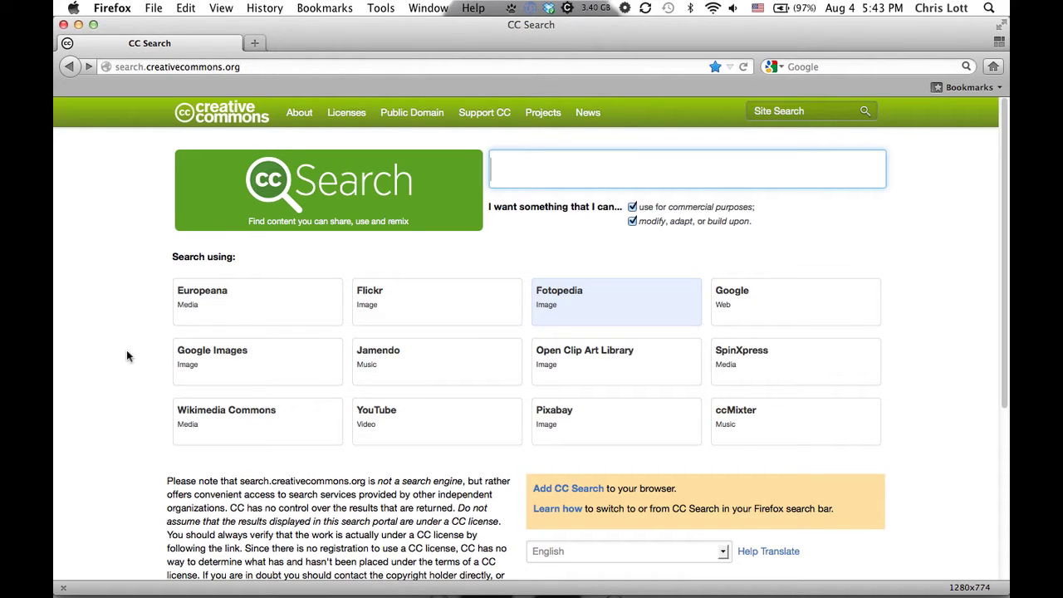
Load the Ruminate blog by its web address, and look up the tagged bookmarks by entering "search" as the address
left_click(244, 68)
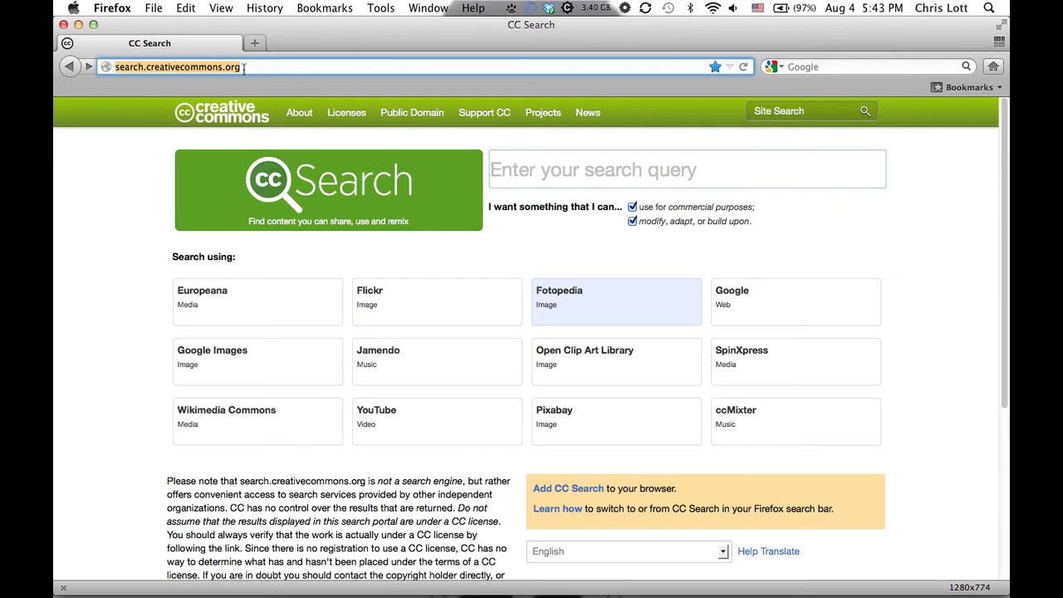
type("chrislott.o")
key("Return")
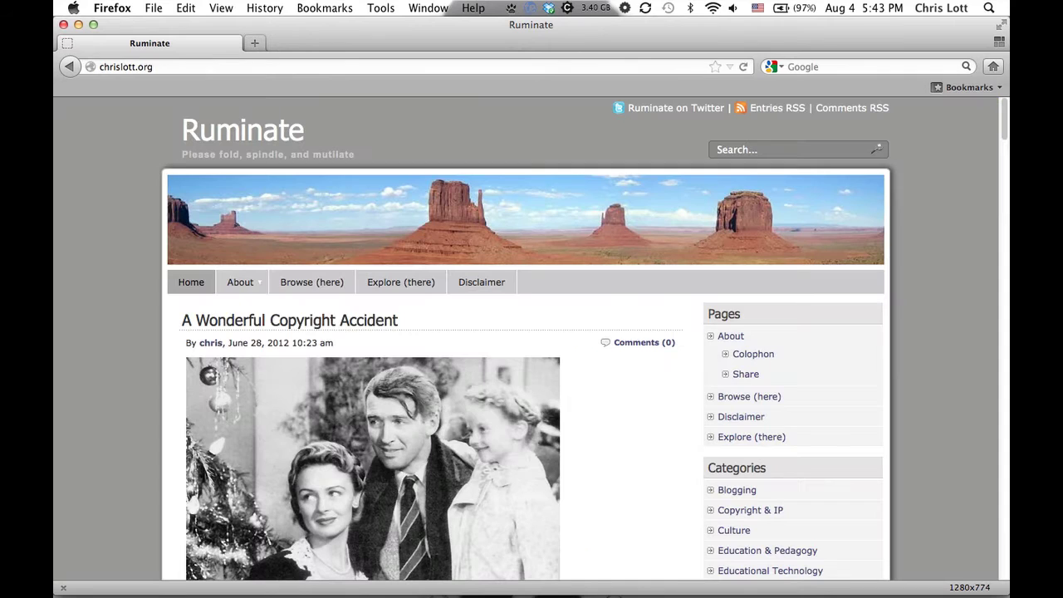
key("super+l")
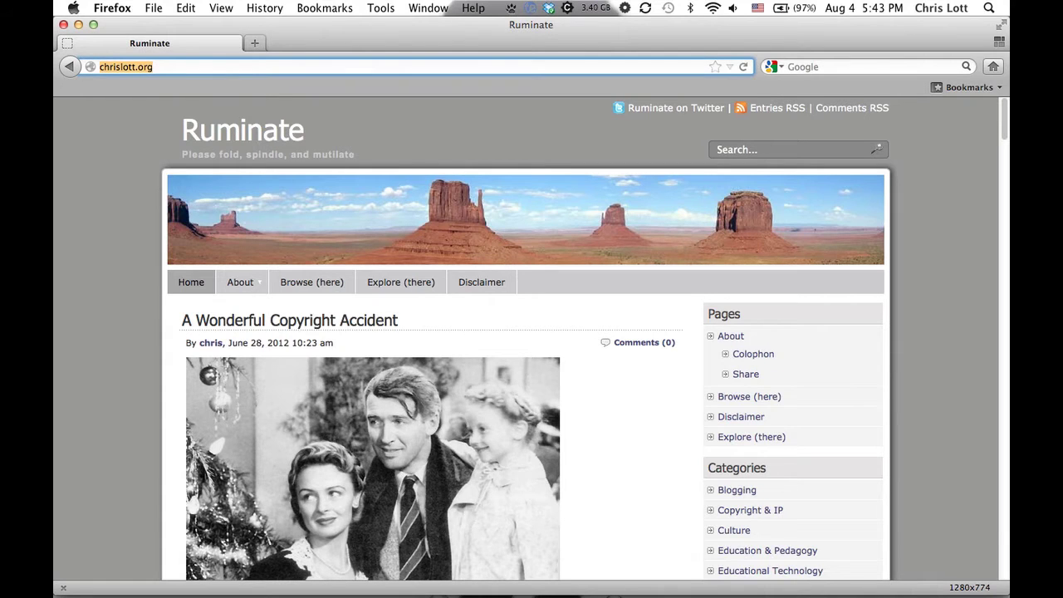
type("search")
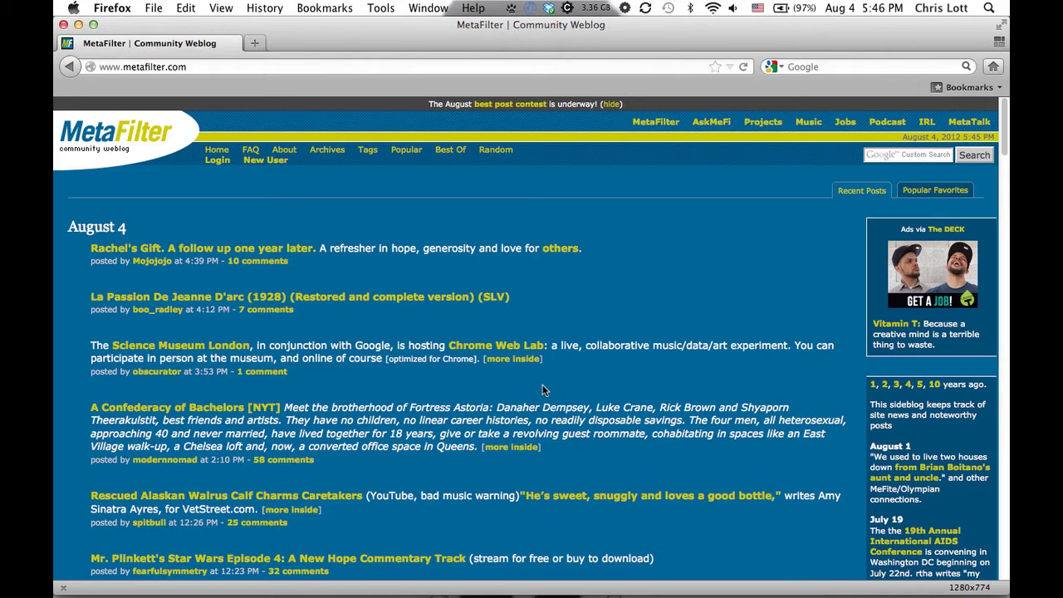
Bookmark the MetaFilter page and select its entry among the recently bookmarked items in the bookmark library
left_click(715, 67)
left_click(337, 10)
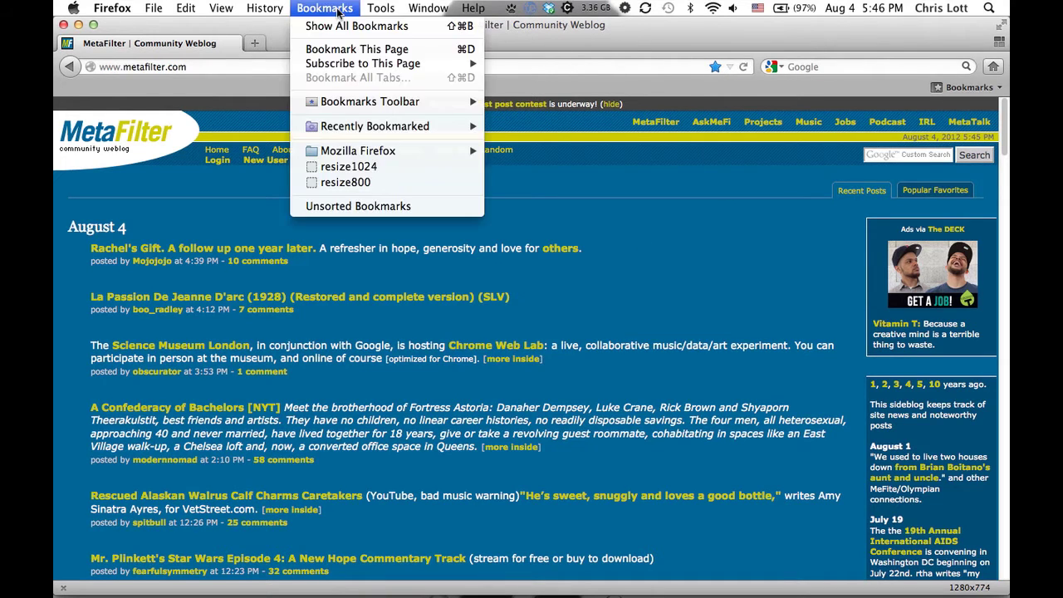
left_click(338, 26)
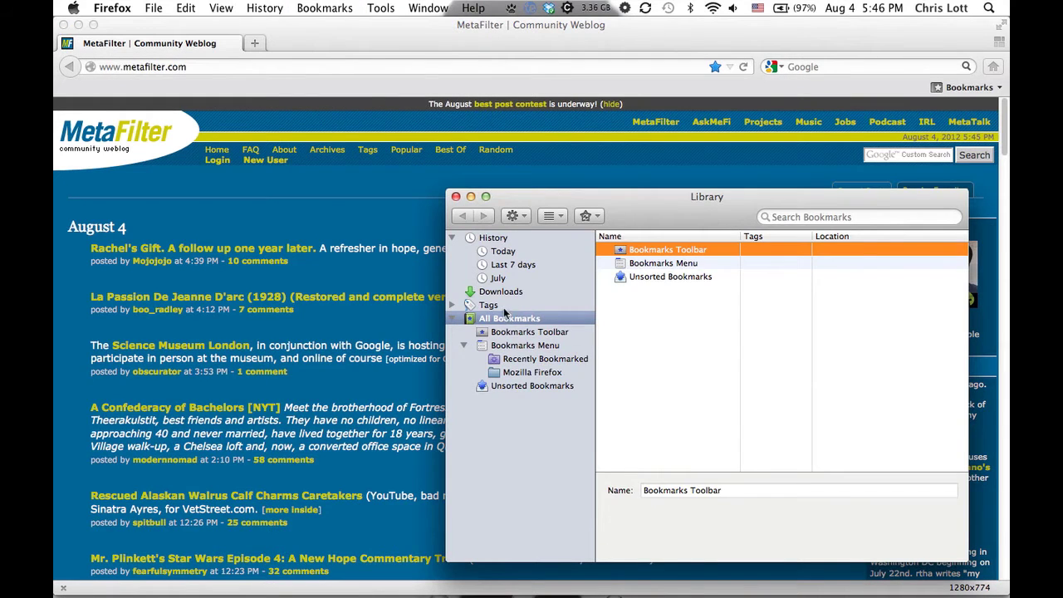
left_click(524, 359)
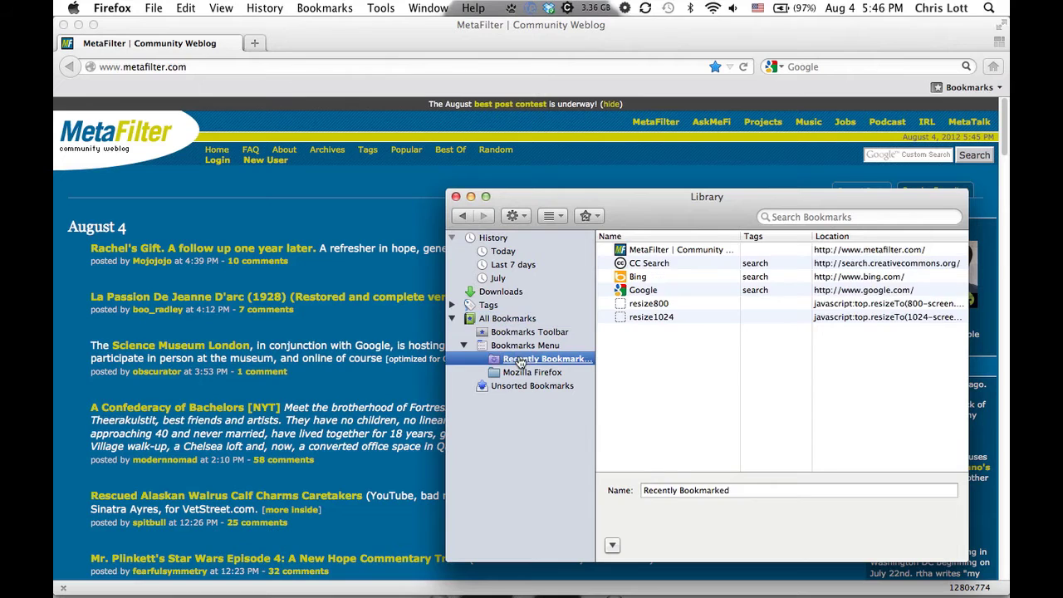
left_click(665, 250)
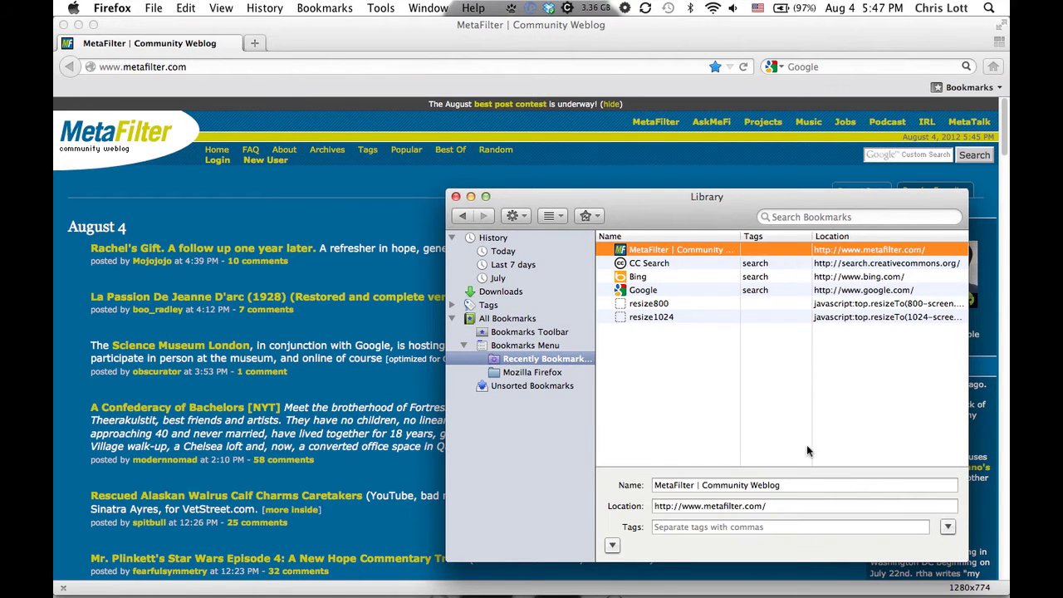
Show the MetaFilter bookmark's additional details, set its keyword to "mf" and close the library
left_click(612, 547)
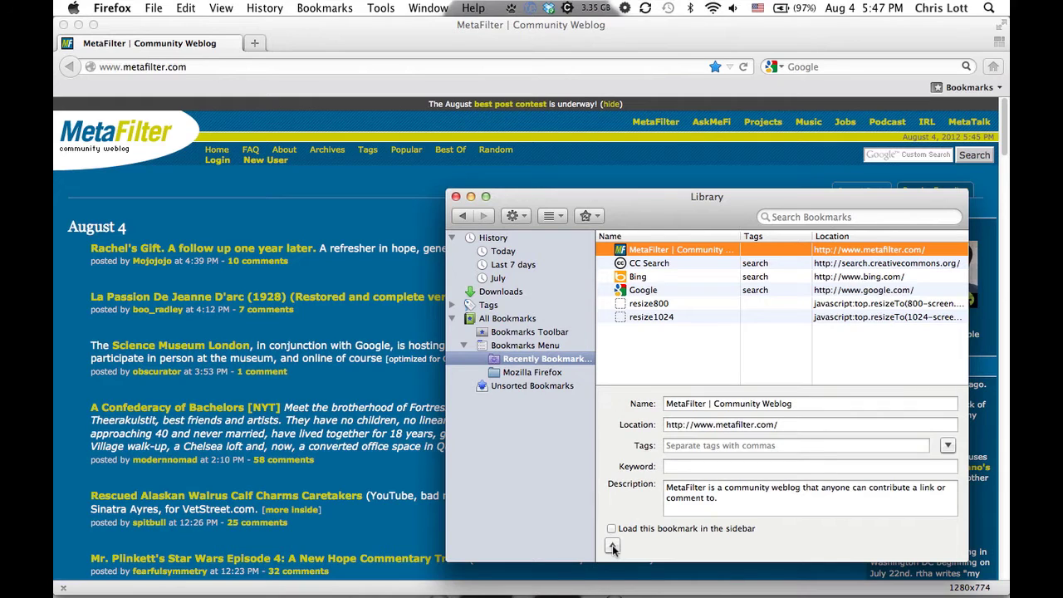
left_click(690, 467)
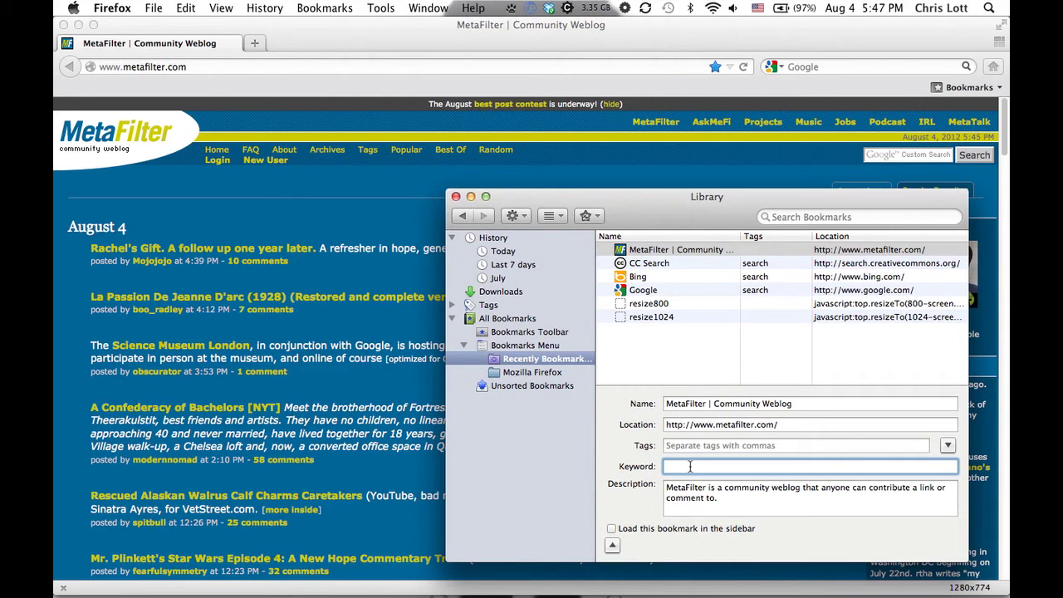
type("mf")
left_click(457, 197)
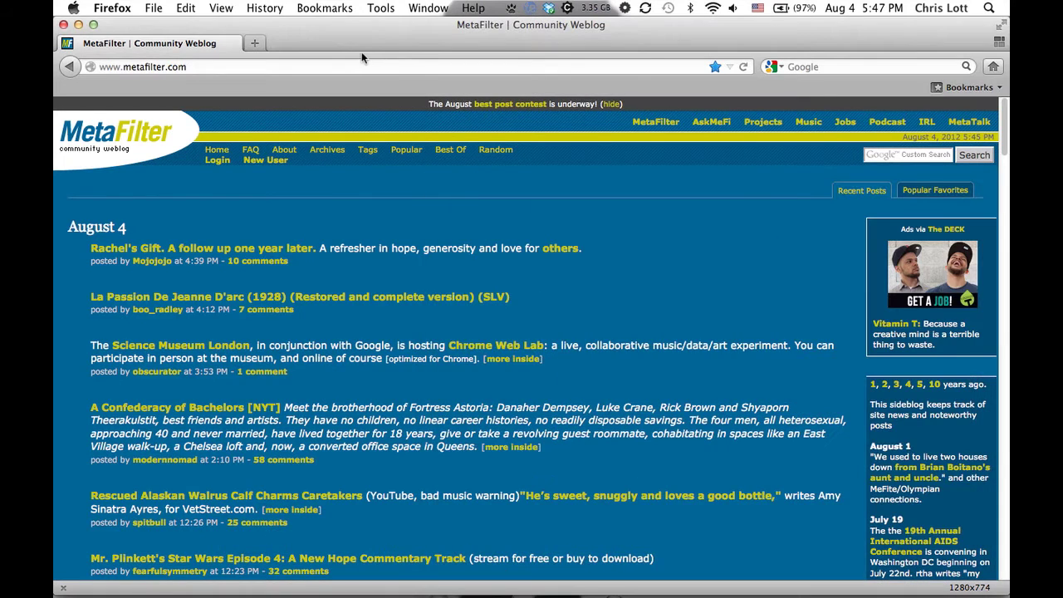
Return to the browser's home page and load MetaFilter using its bookmark keyword "mf"
left_click(994, 68)
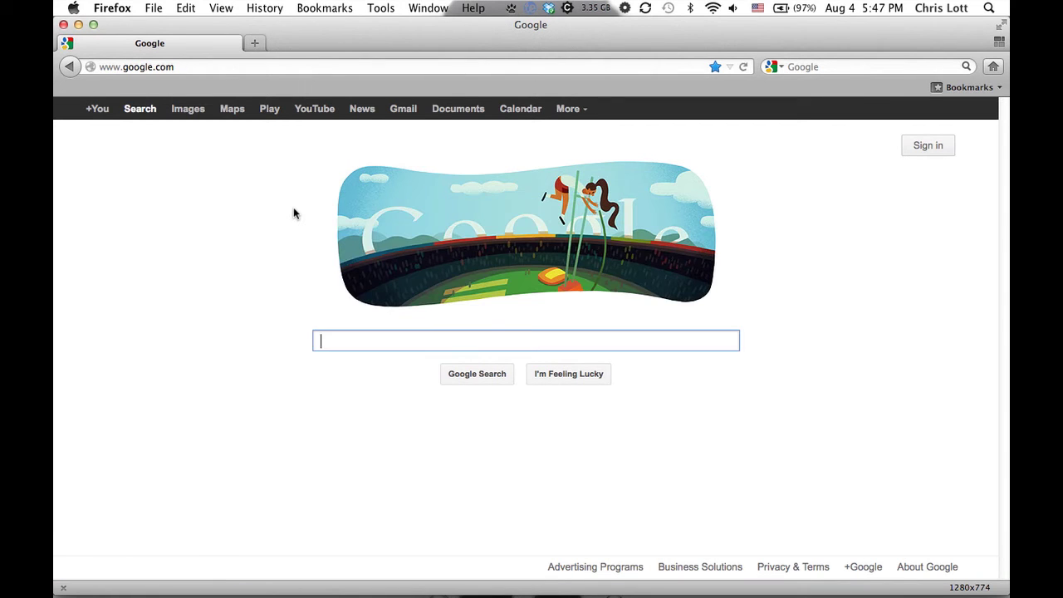
key("super+l")
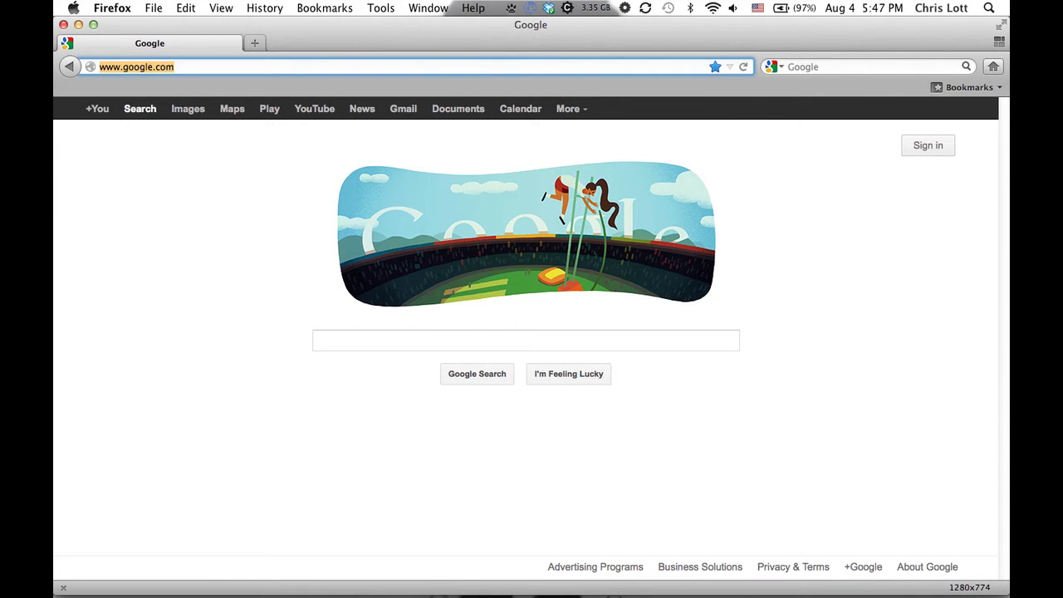
type("mf")
key("Return")
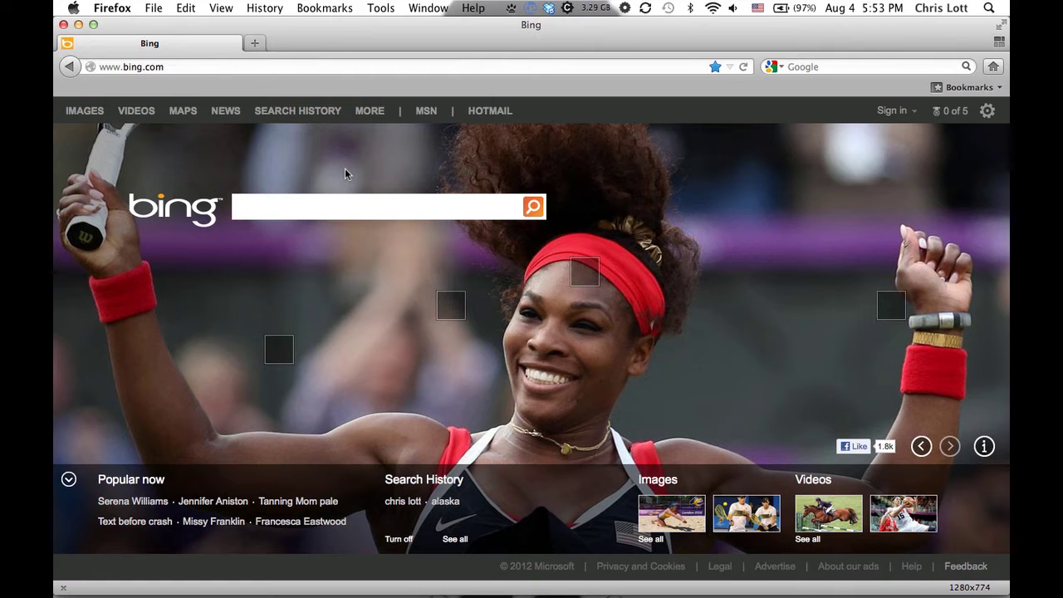
Search Bing for "alaska" and bookmark the results page in the Bookmarks Menu folder without tags
type("alaska")
key("Return")
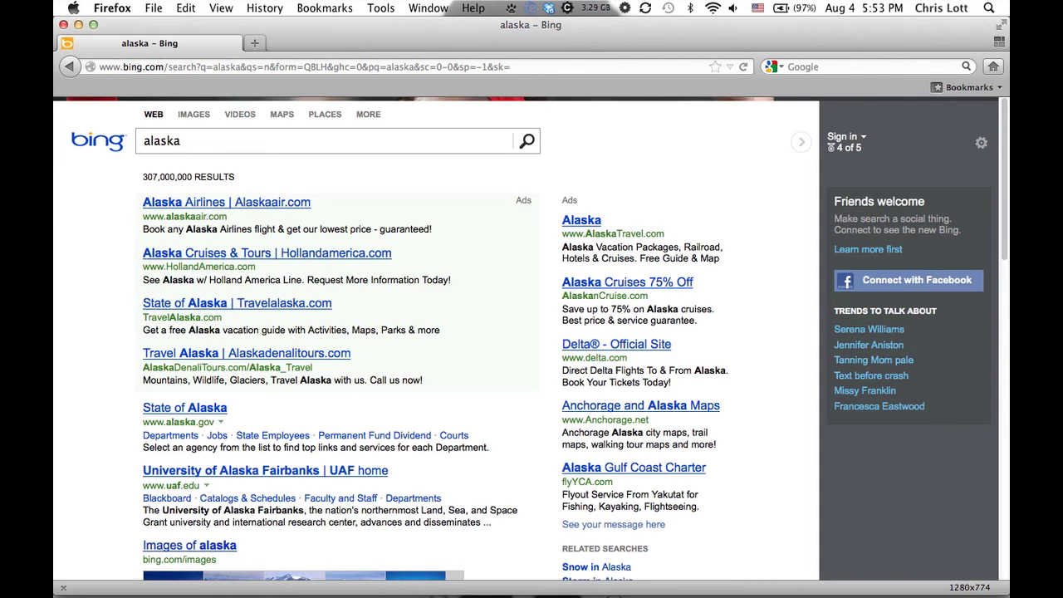
left_click(338, 10)
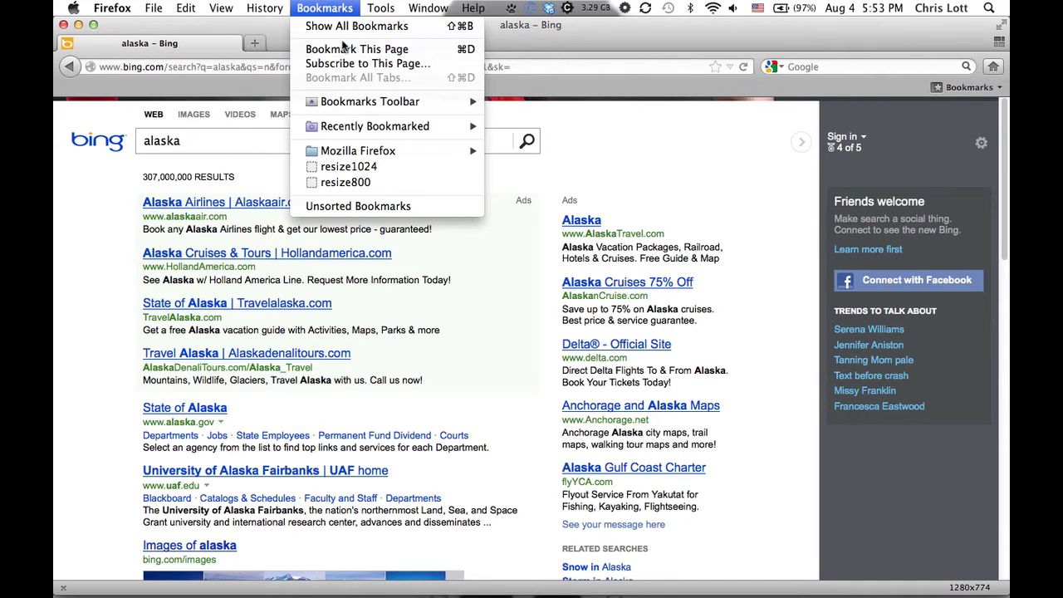
left_click(346, 49)
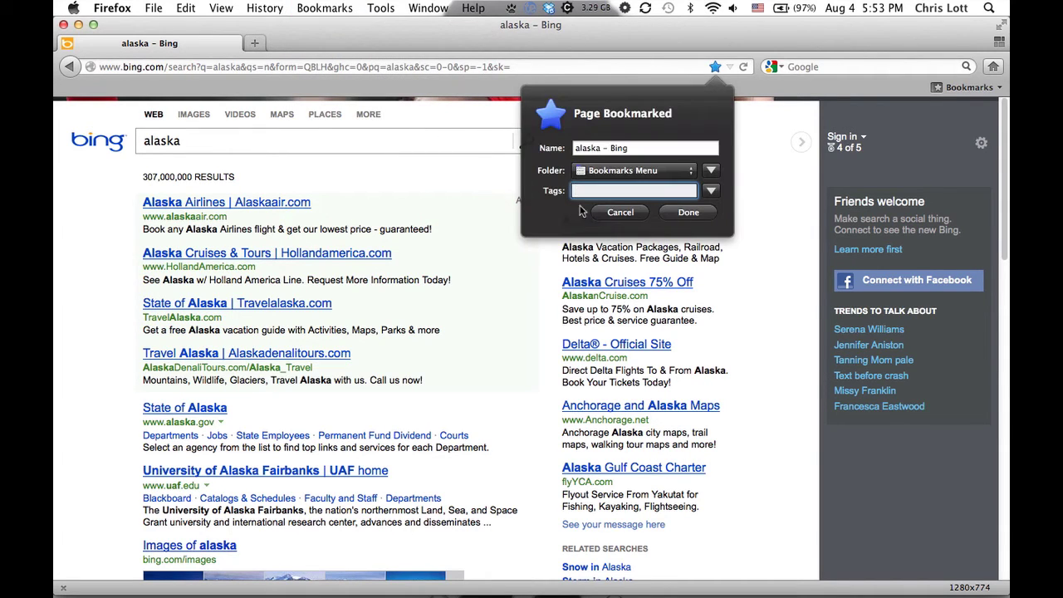
left_click(688, 213)
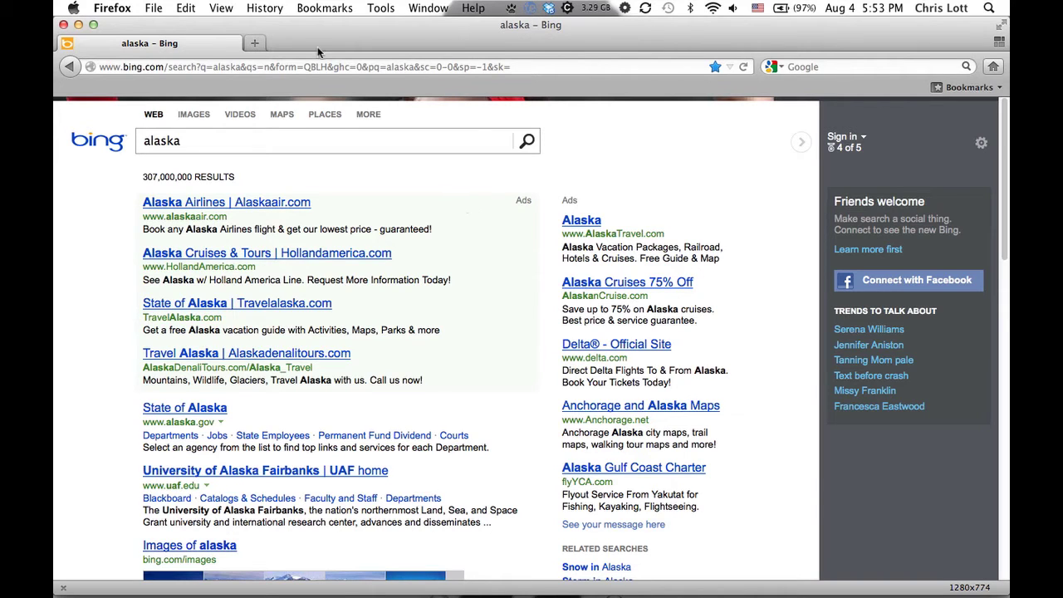
In the bookmark library, replace the q= search term in the "alaska - Bing" bookmark's location with "%s"
left_click(316, 7)
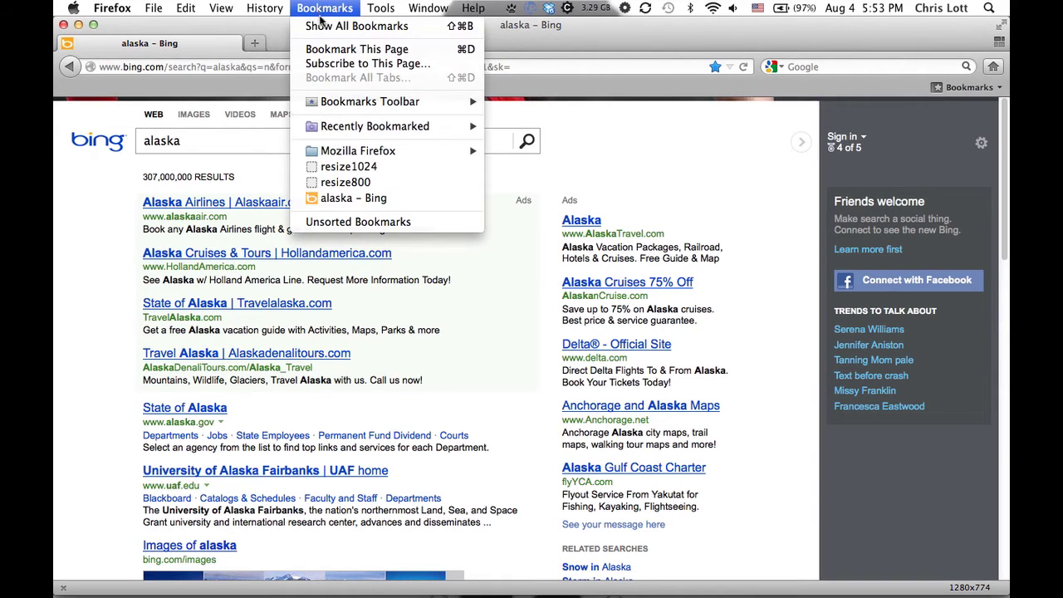
left_click(321, 27)
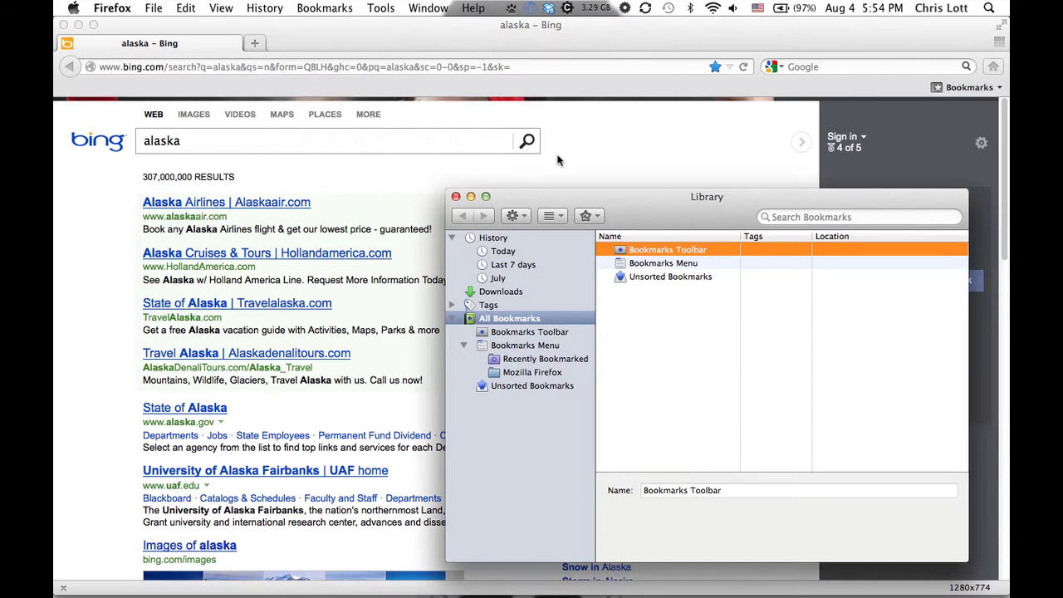
left_click(548, 360)
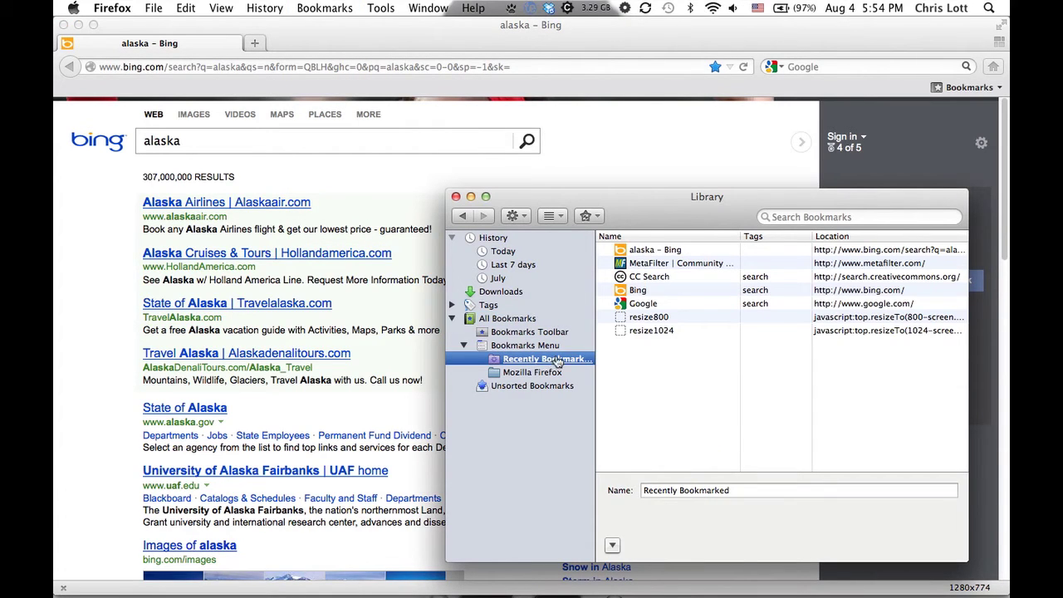
left_click(649, 252)
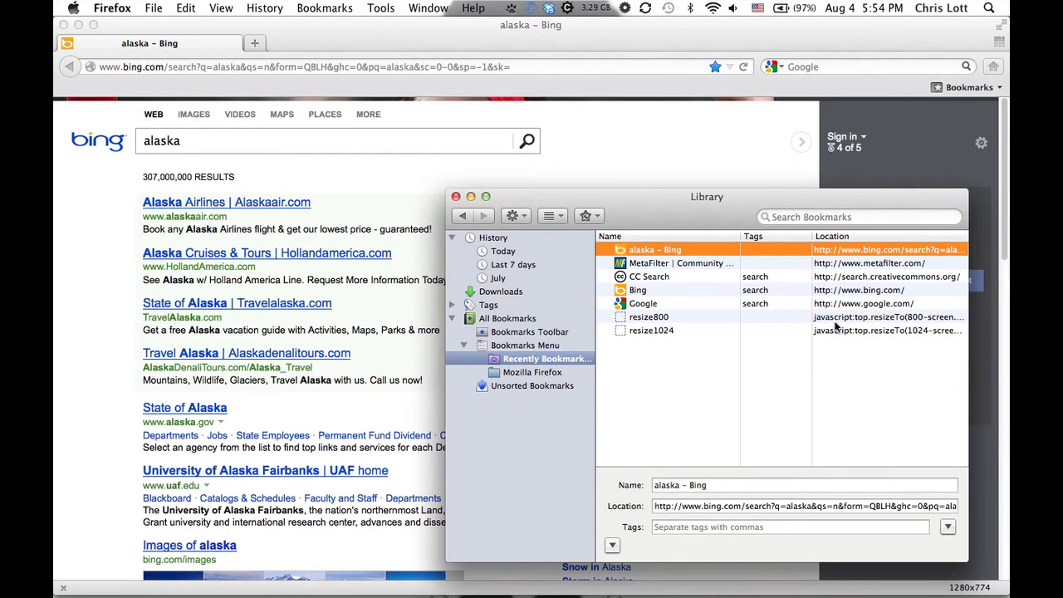
left_click_drag(745, 215, 464, 83)
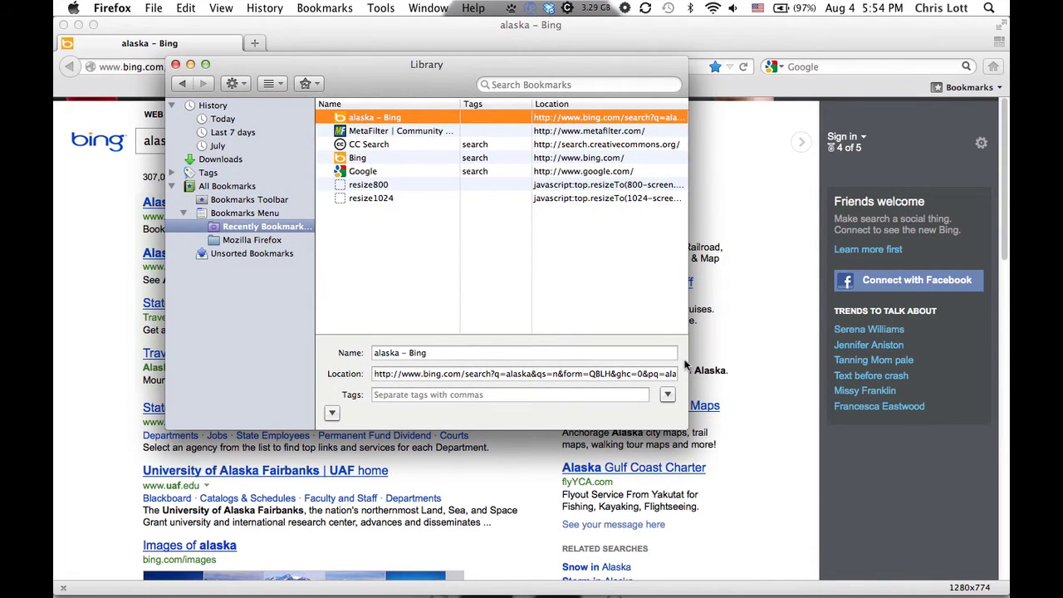
double_click(521, 374)
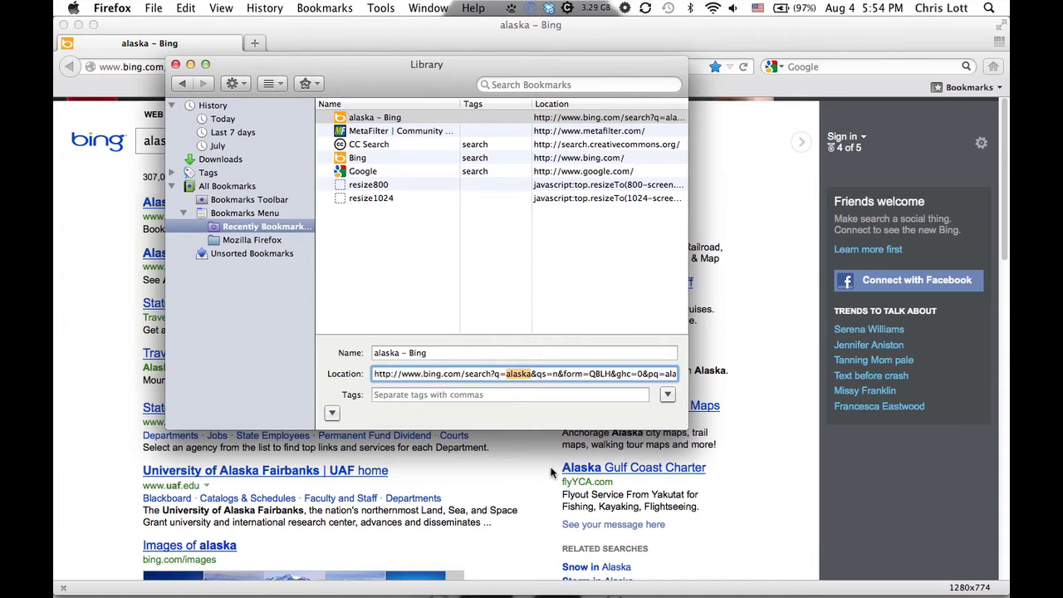
type("%s")
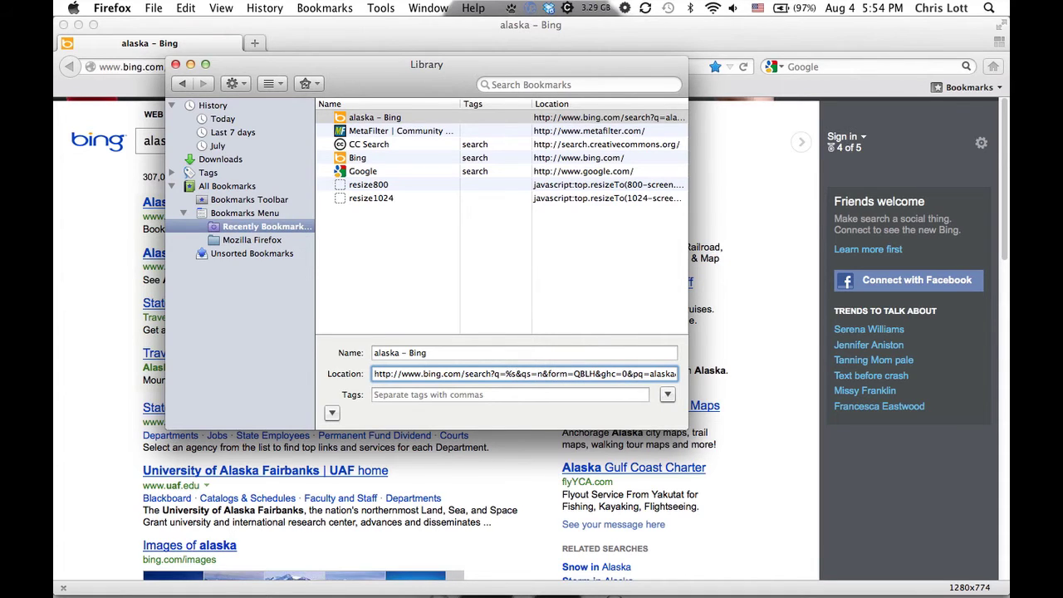
key("Return")
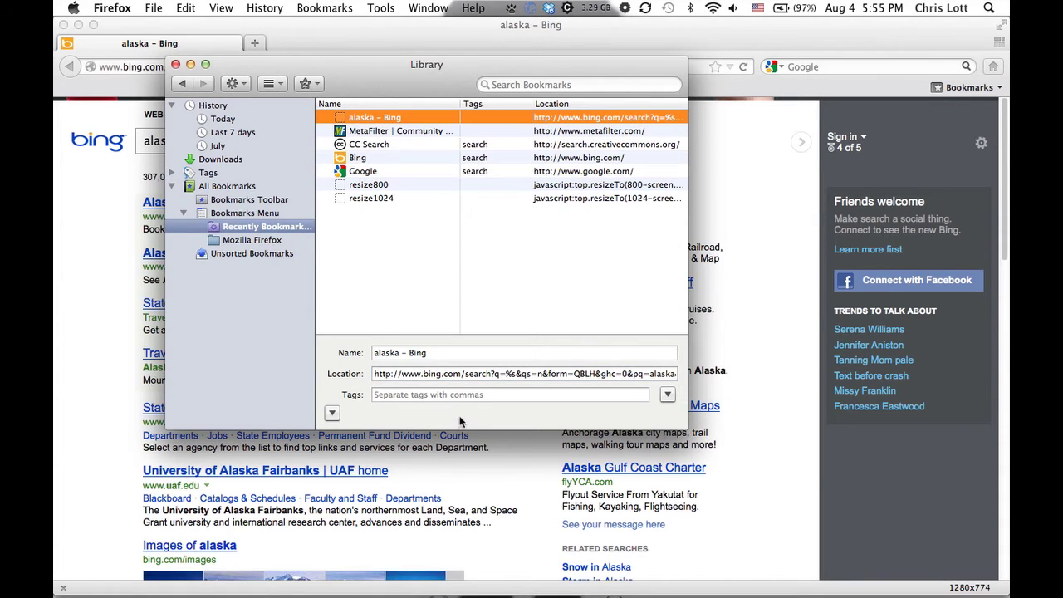
Rename the "alaska - Bing" bookmark to "Bing Search", set its keyword to "b" and close the library
left_click(440, 352)
type("Bing Search")
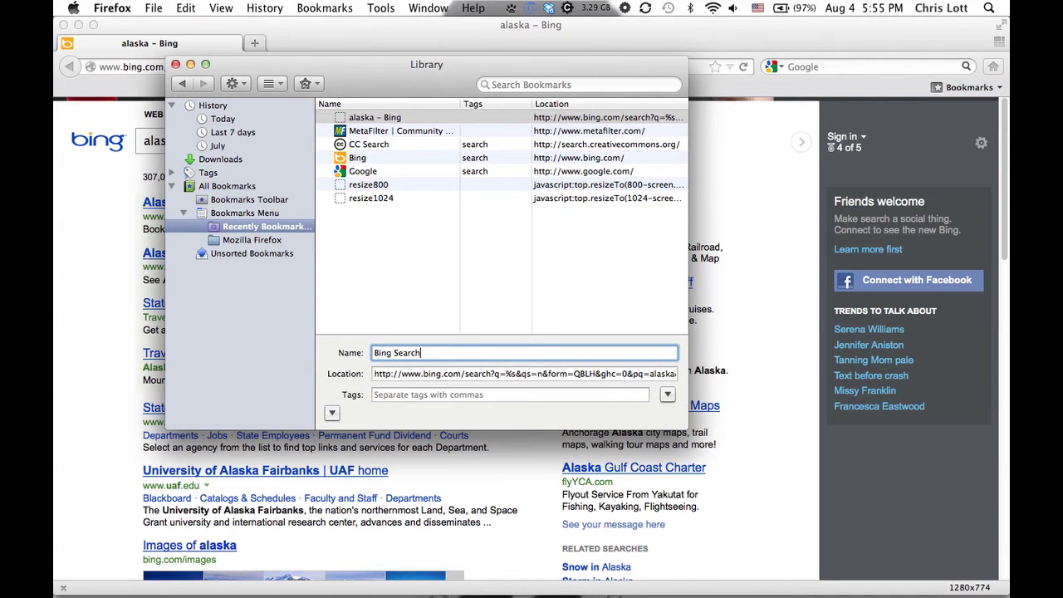
left_click(331, 414)
left_click(404, 335)
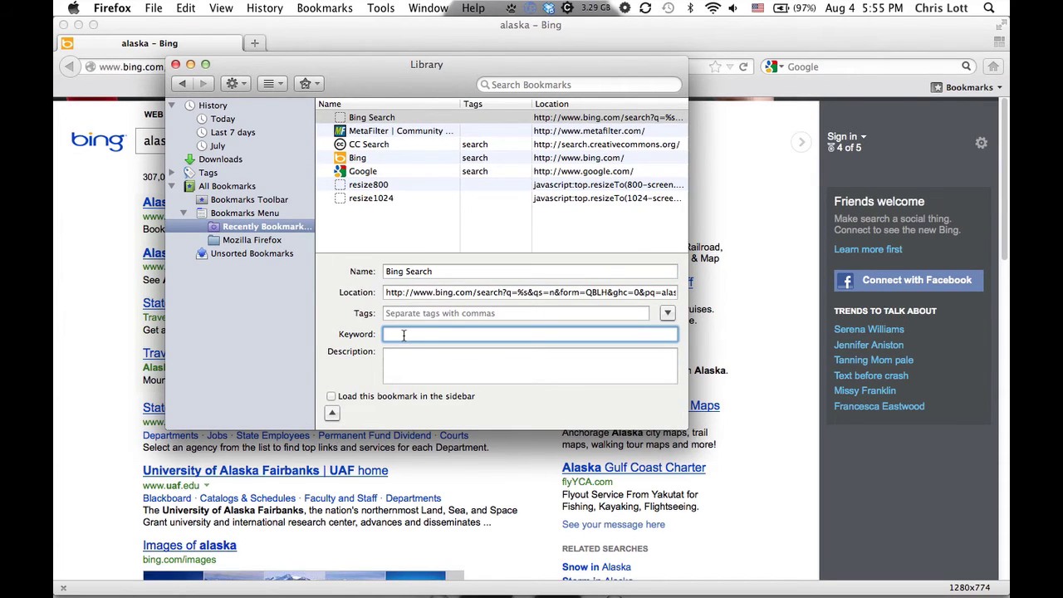
type("b")
left_click(174, 63)
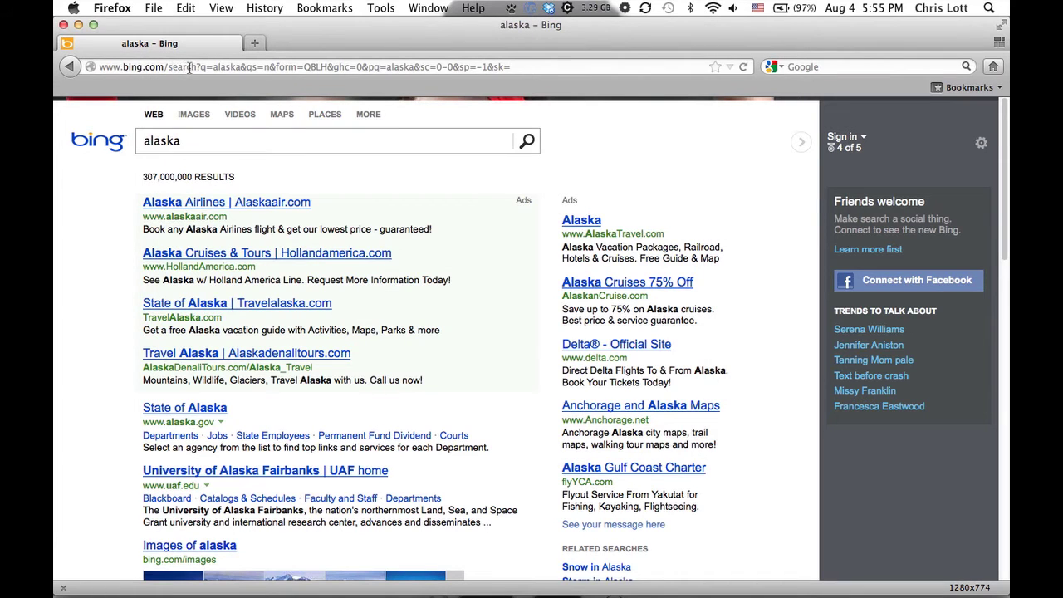
Load the Ruminate blog by entering its web address in the current tab
left_click(189, 68)
type("chrislott.org/")
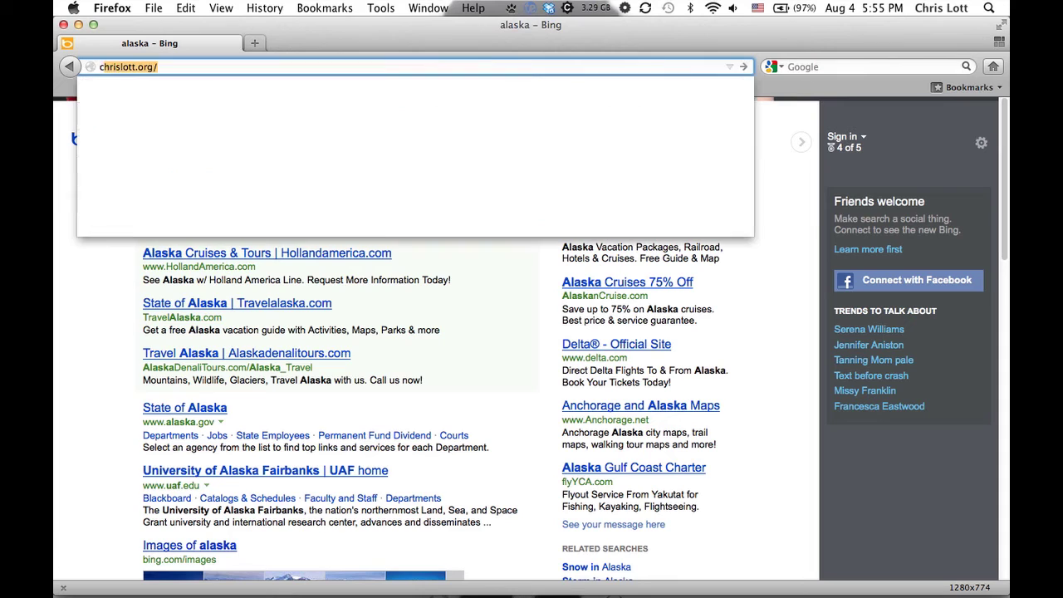
key("Return")
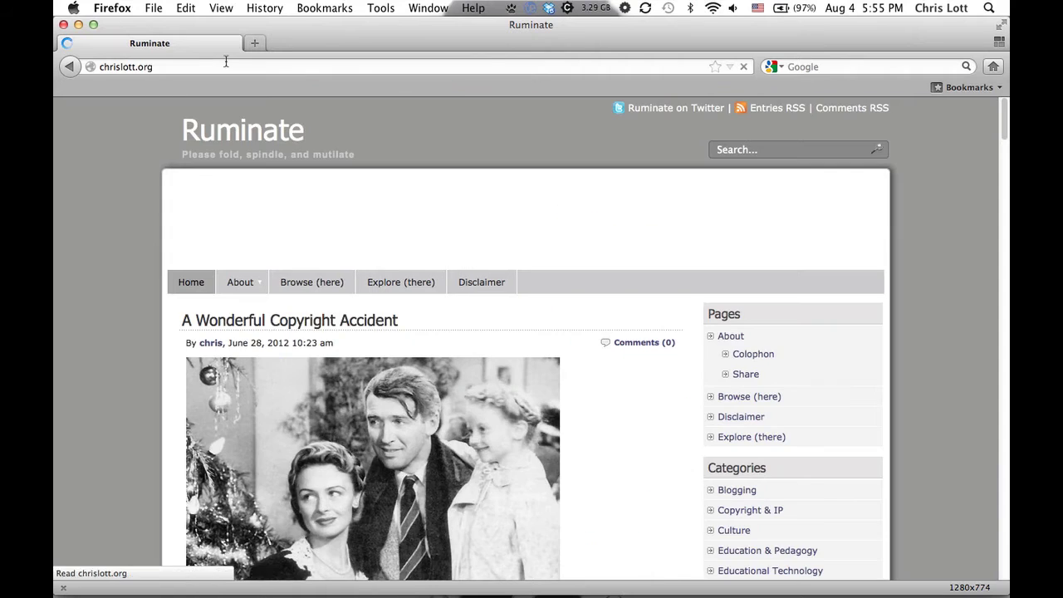
Search Bing for the blog author's full name using the bookmark keyword "b", and show the browser's list of search engines
left_click(225, 63)
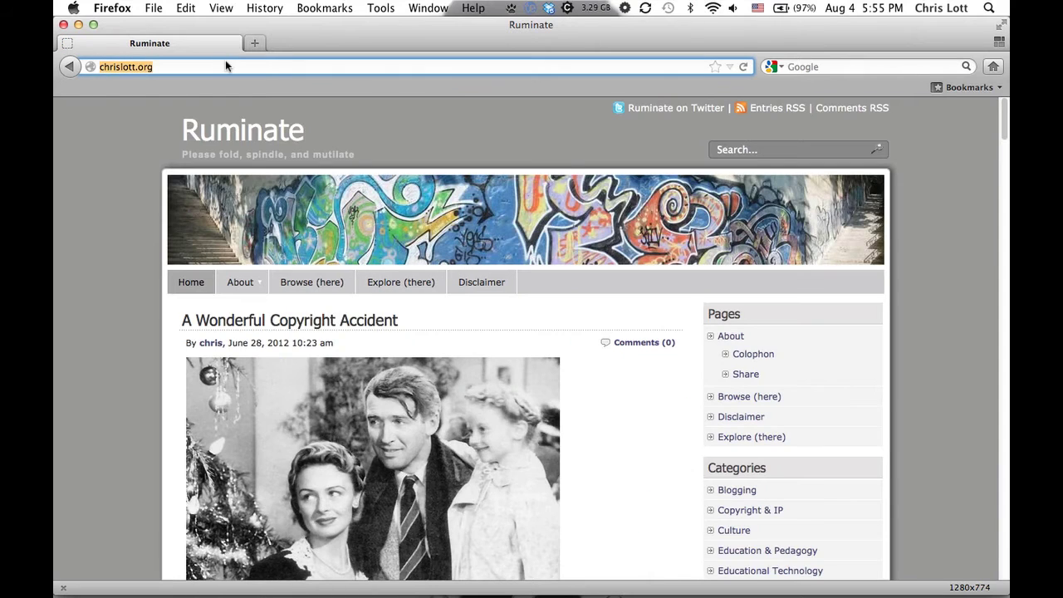
type("b")
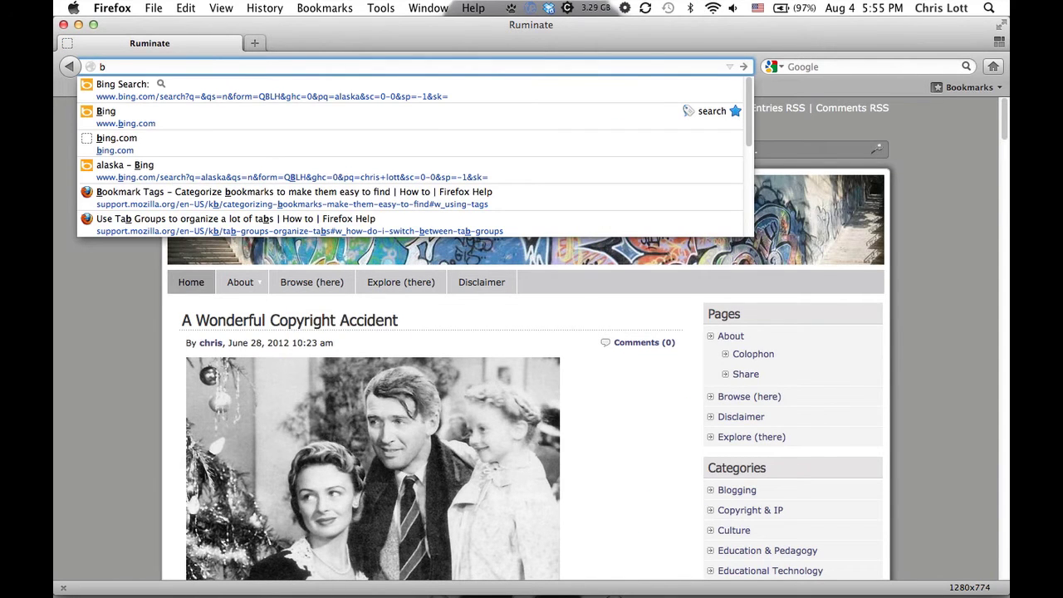
type(" chris lott")
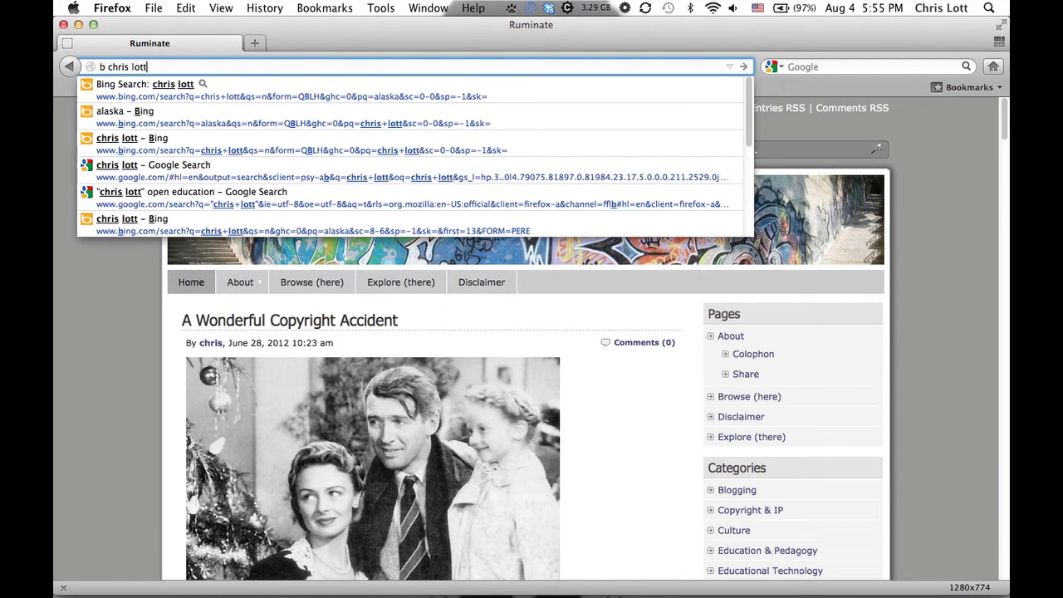
key("Return")
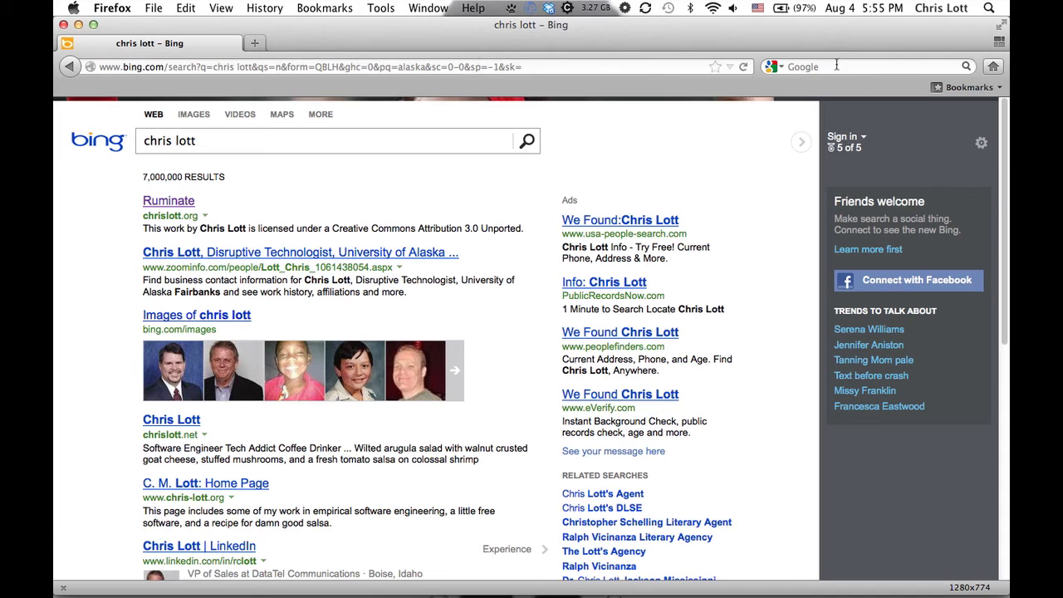
left_click(782, 69)
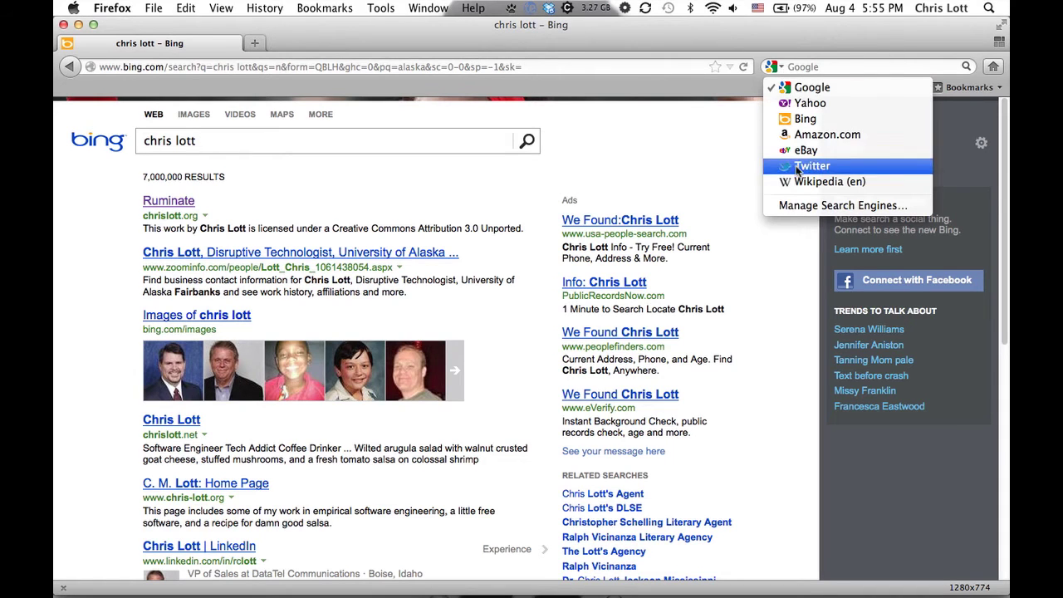
left_click(592, 66)
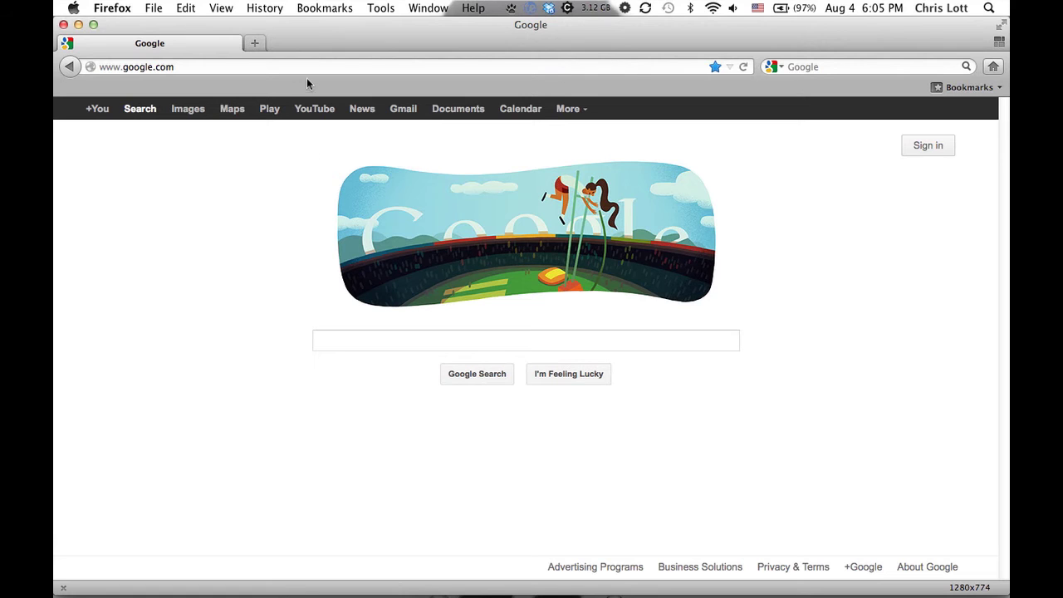
Search the bookmark library for "monkey" and save the search as "Monkey Stuff"
left_click(319, 10)
left_click(316, 26)
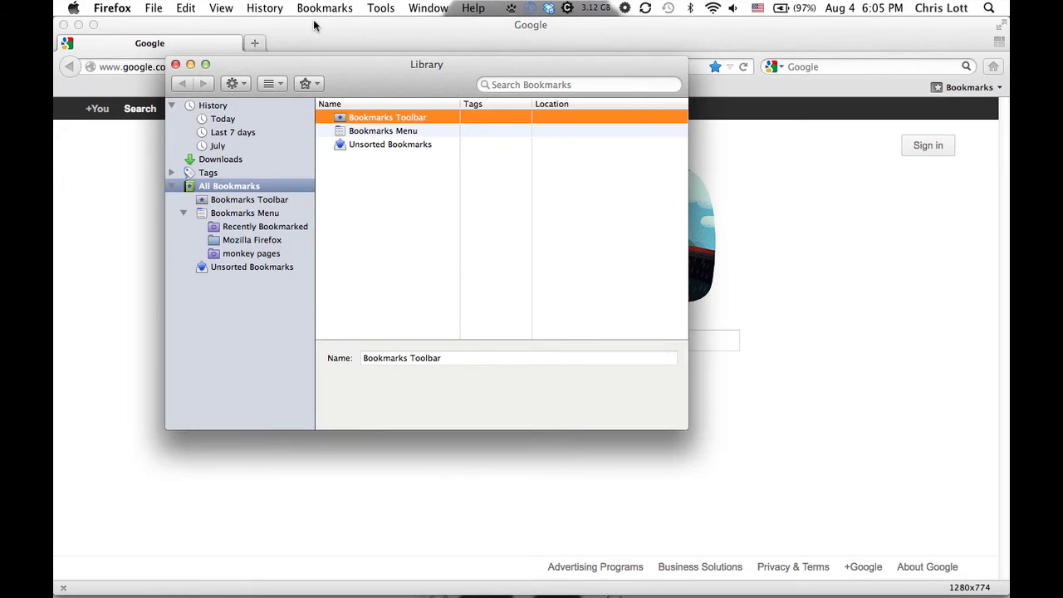
left_click(562, 84)
type("monkey")
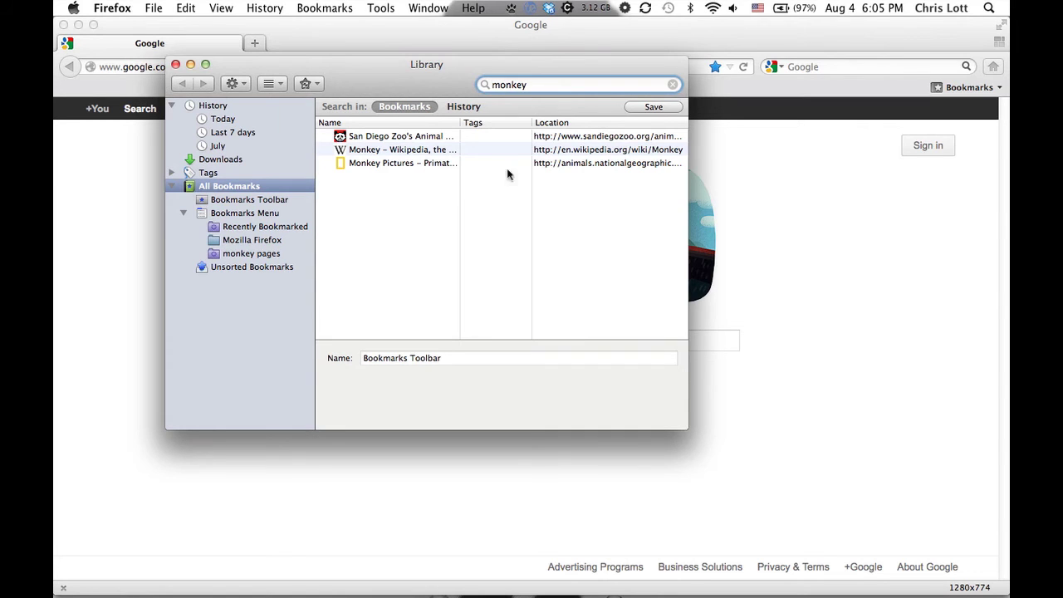
left_click(648, 111)
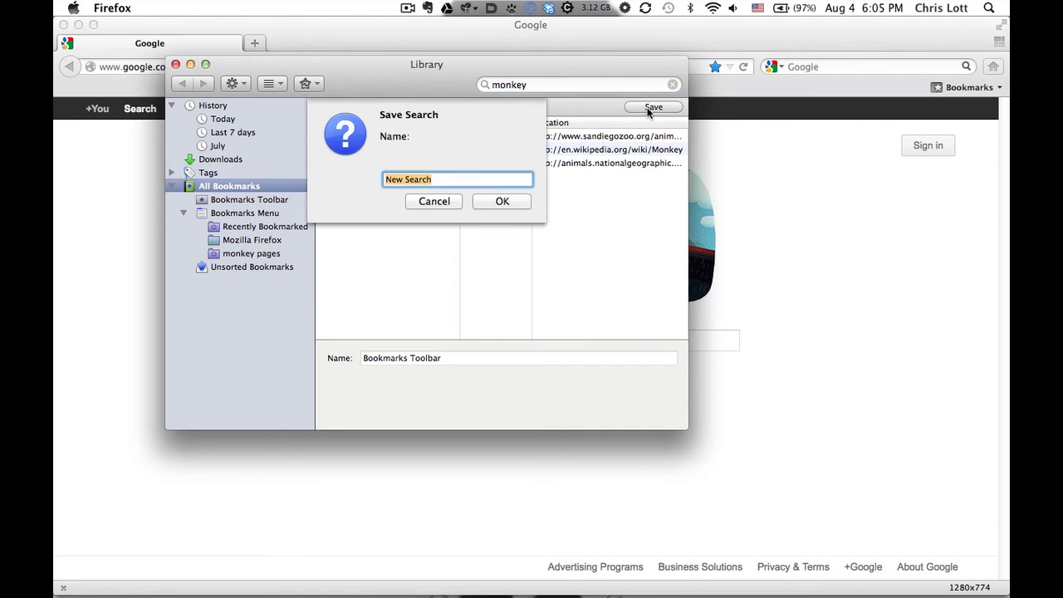
type("Monkey Stuff")
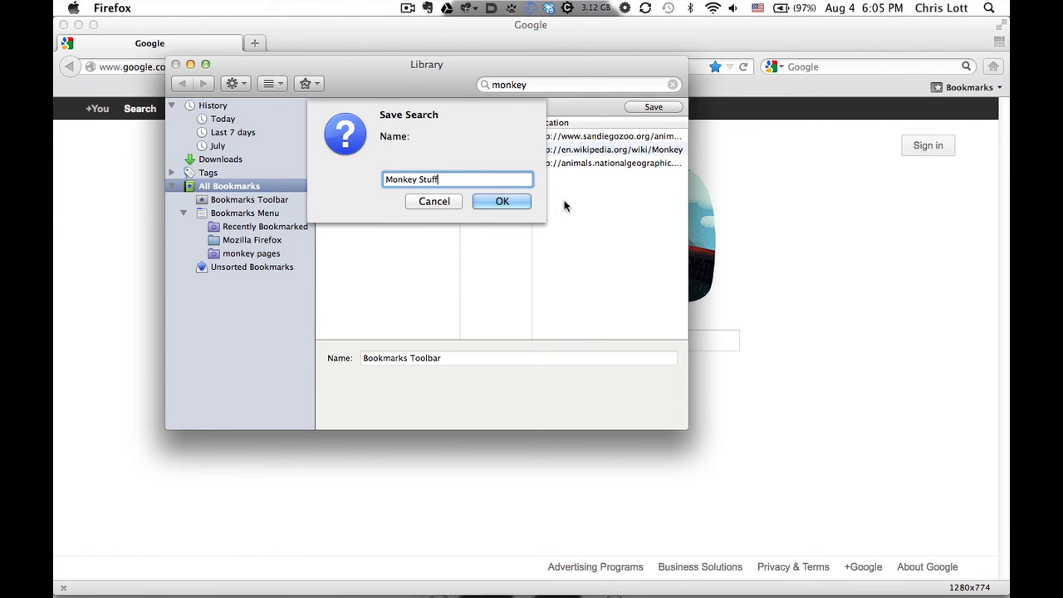
left_click(502, 201)
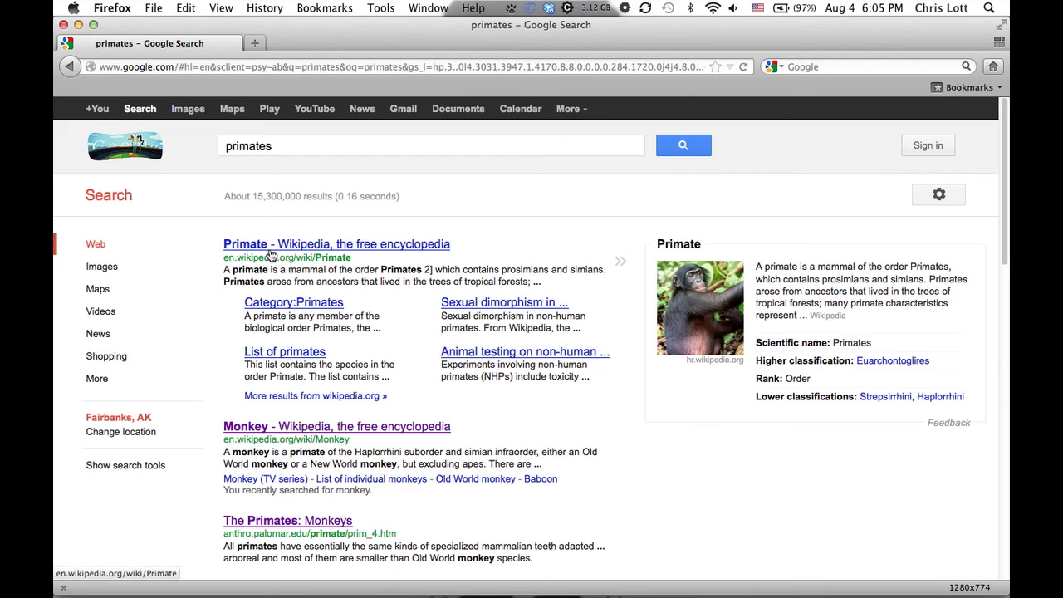
Open "The Primates: Monkeys" from the Google results for primates and bookmark the page
scroll(238, 440, "down", 5)
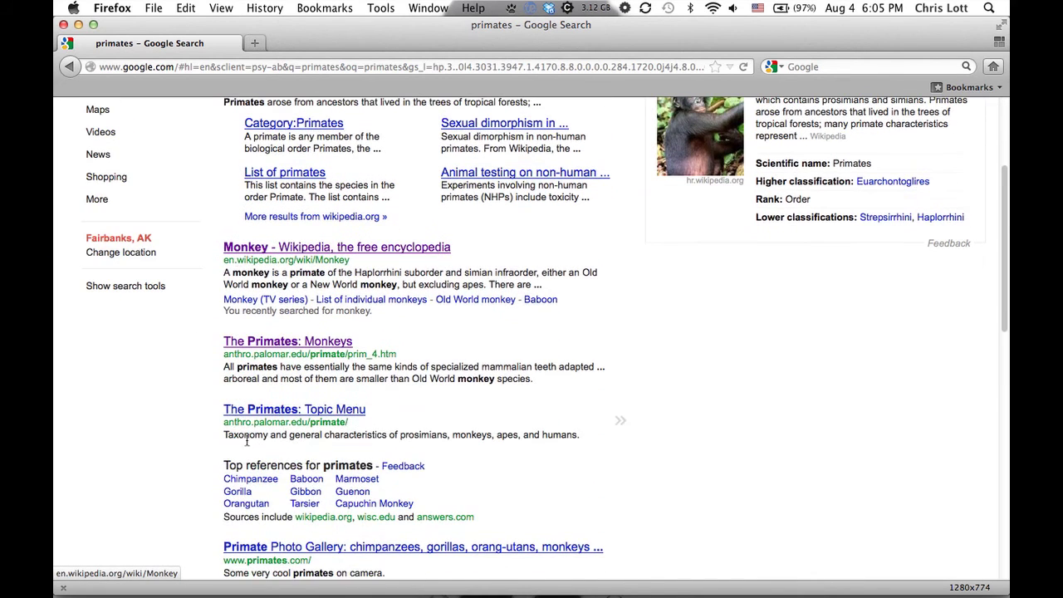
left_click(292, 343)
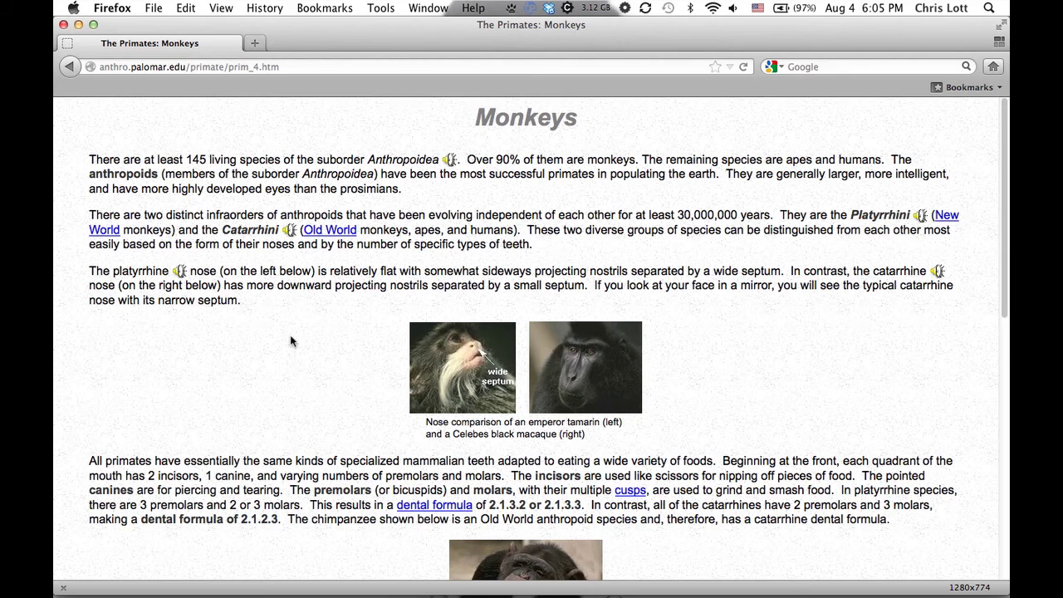
left_click(714, 67)
Check the contents of the "Monkey Stuff" saved search among the bookmarks, and close the list
left_click(337, 7)
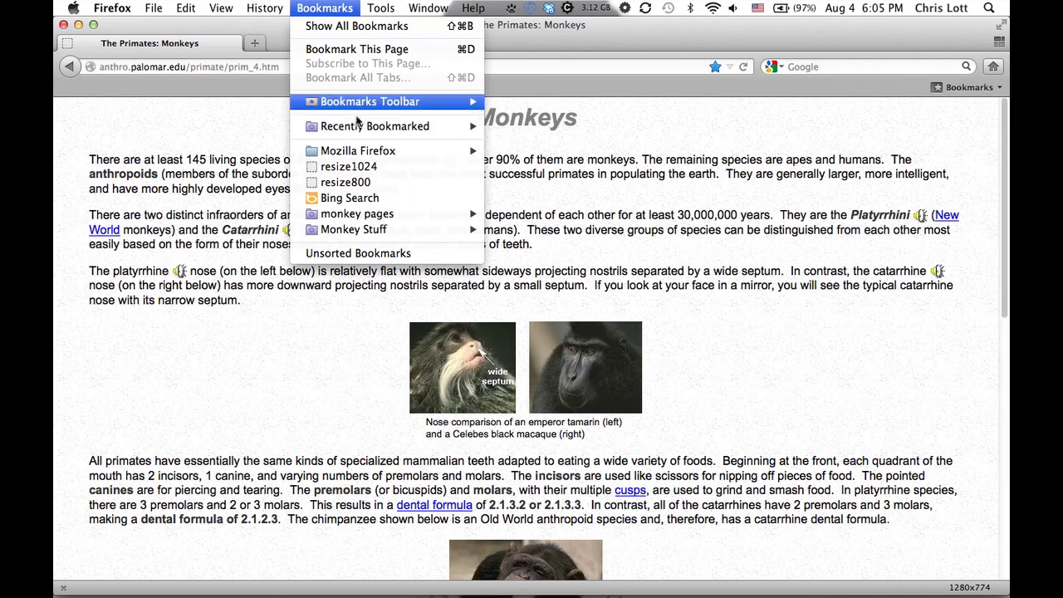
mouse_move(361, 230)
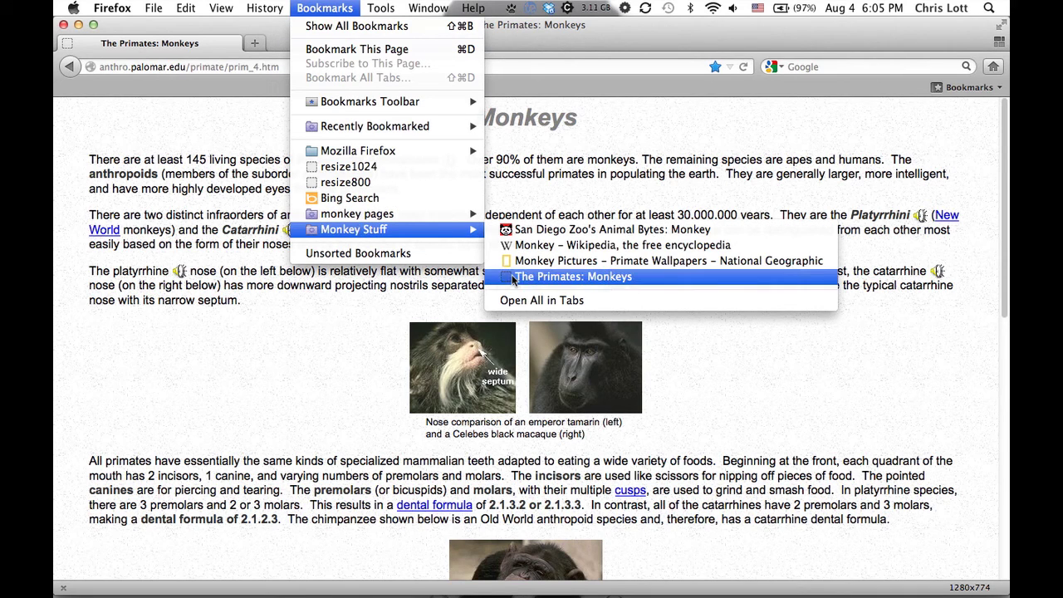
left_click(274, 93)
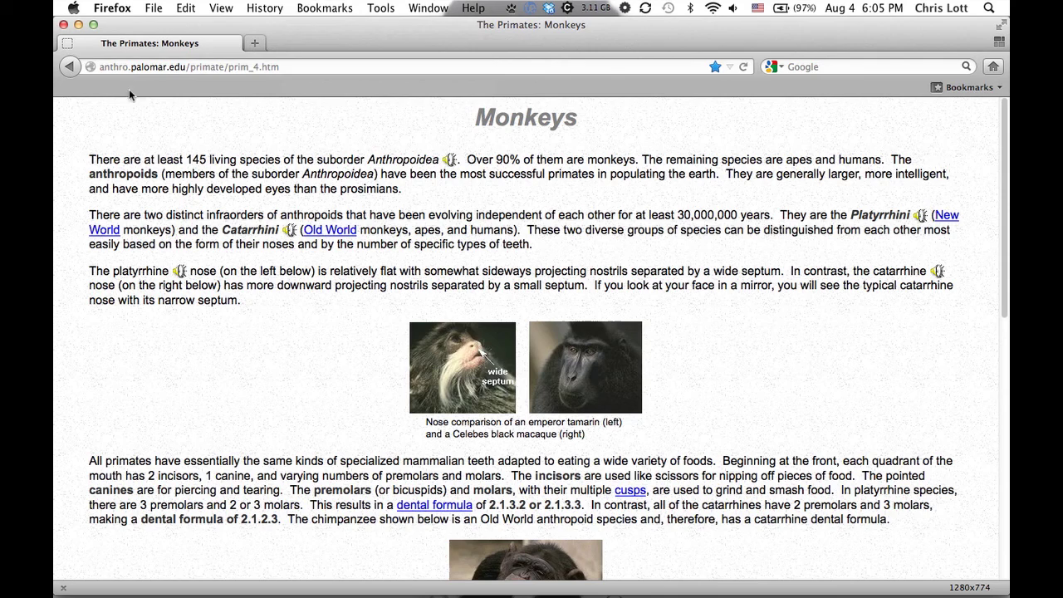
Return to the primates results, follow the Orangutan reference and open the Wikipedia article on orangutans
left_click(68, 67)
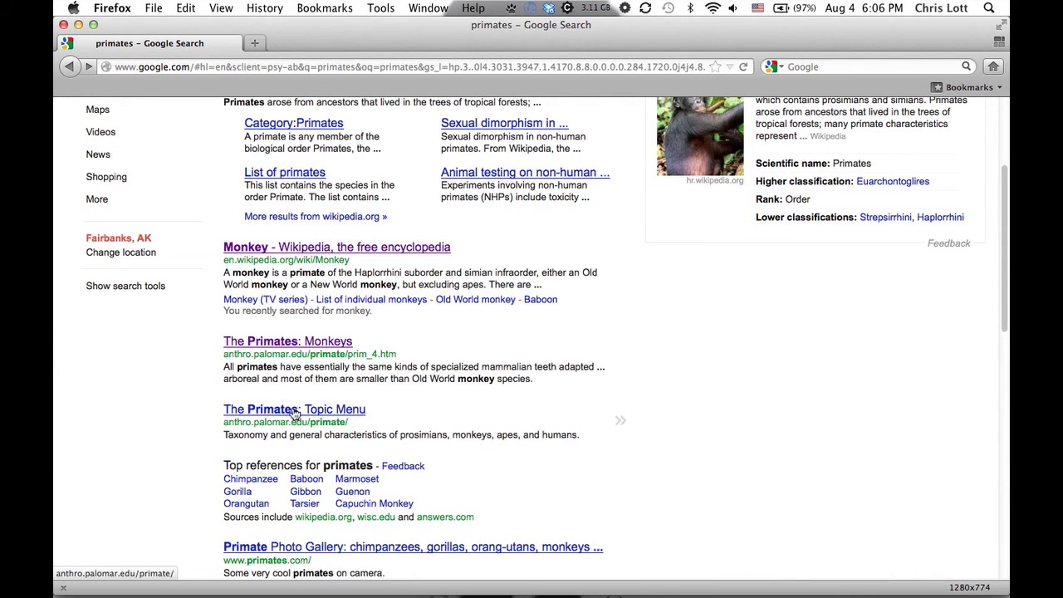
scroll(449, 349, "down", 5)
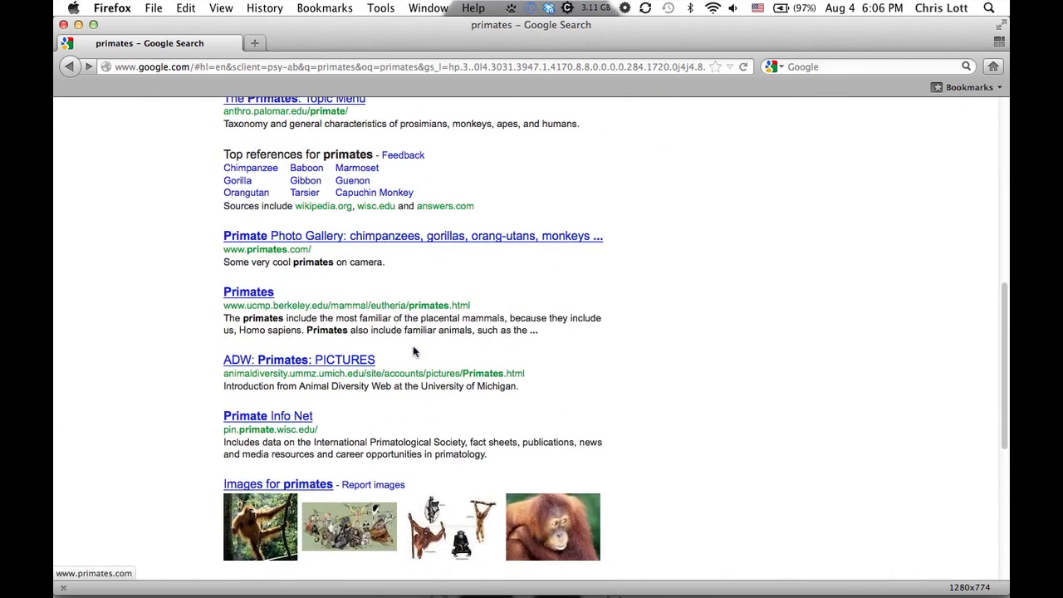
left_click(251, 193)
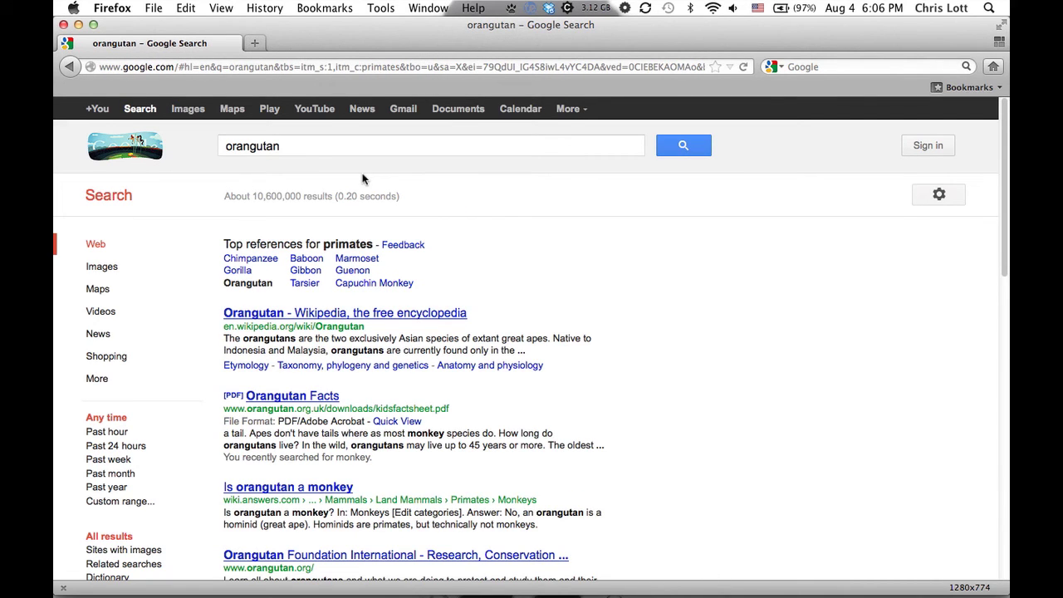
left_click(352, 318)
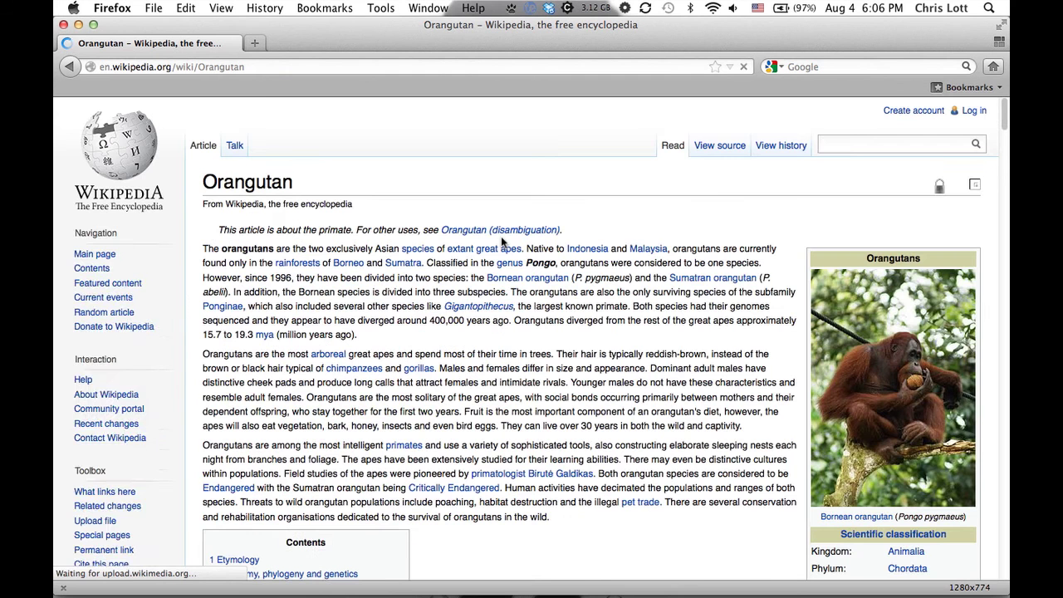
Bookmark the Orangutan Wikipedia article with the tag "monkey"
left_click(714, 67)
left_click(714, 67)
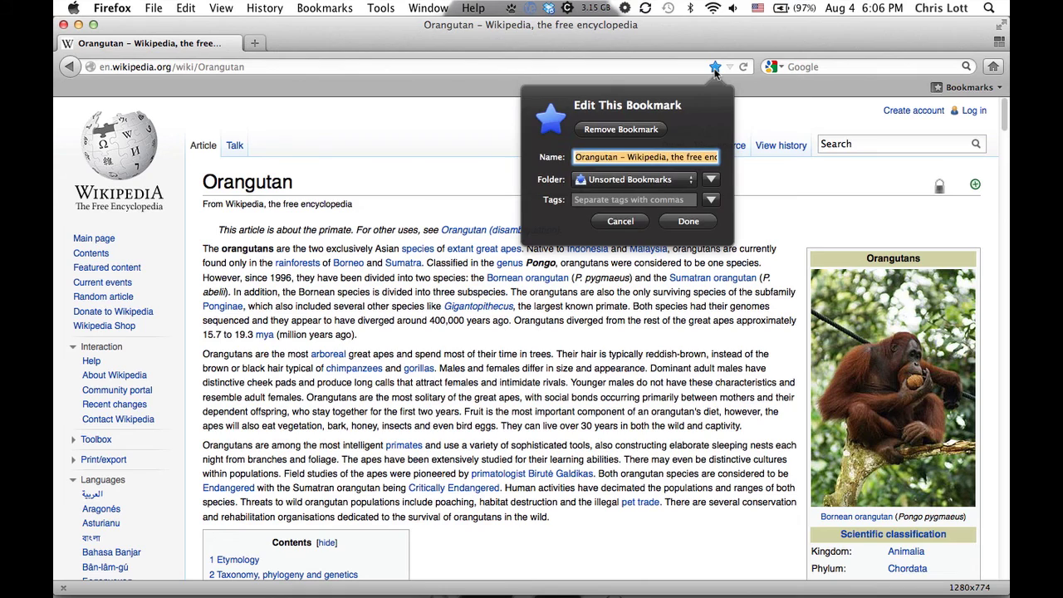
left_click(612, 200)
type("monkey")
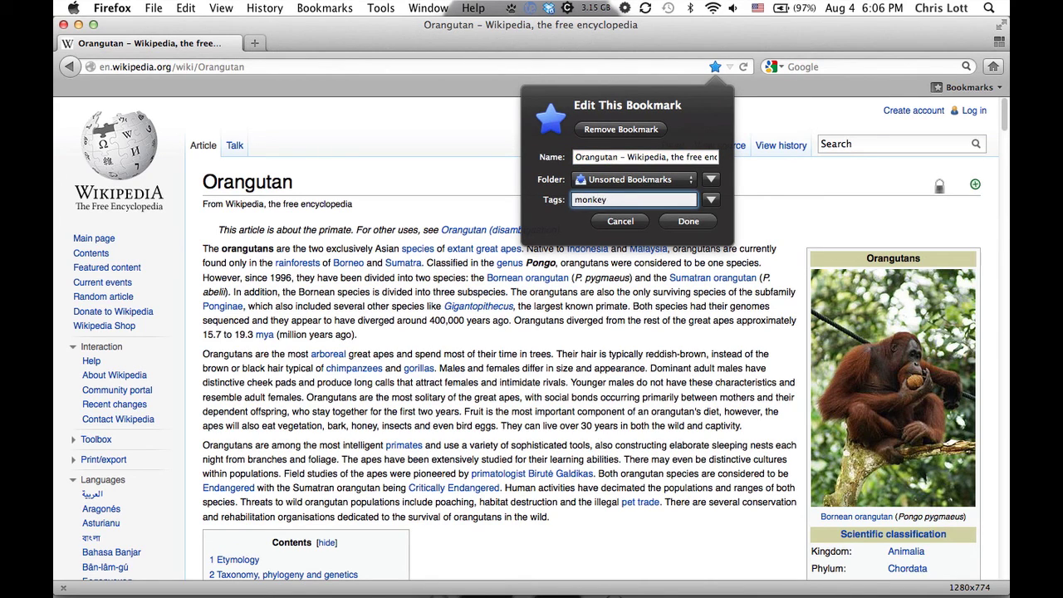
left_click(668, 224)
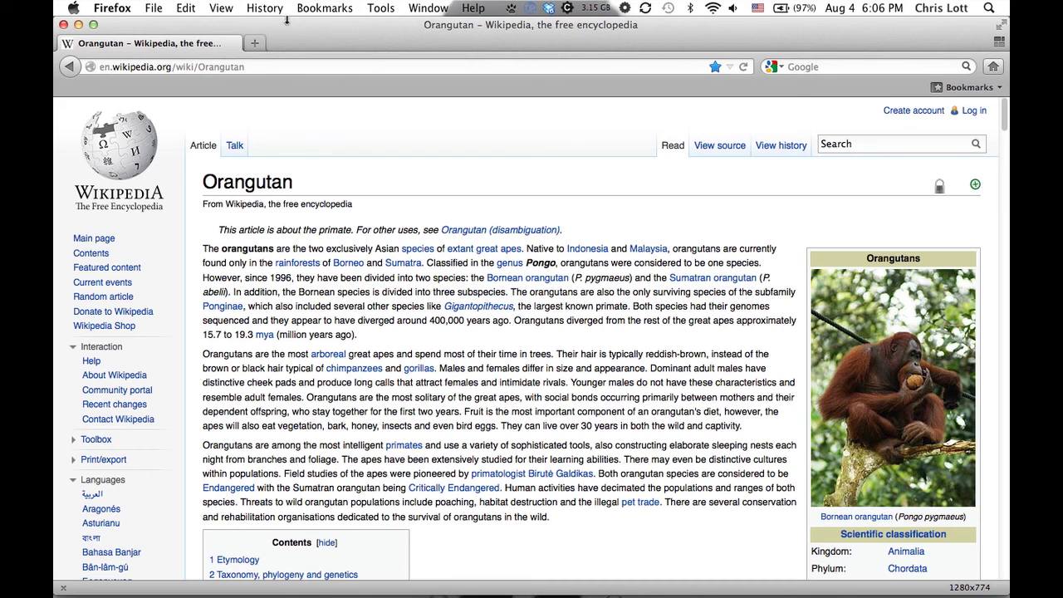
Show the contents of the "monkey pages" and "Monkey Stuff" saved searches among the bookmarks
left_click(323, 9)
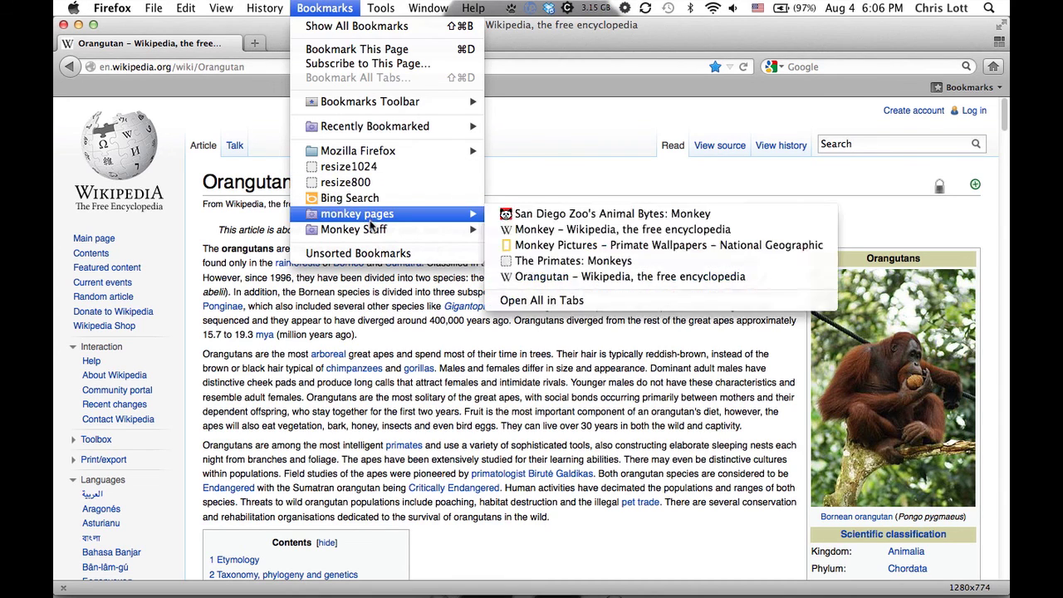
mouse_move(372, 230)
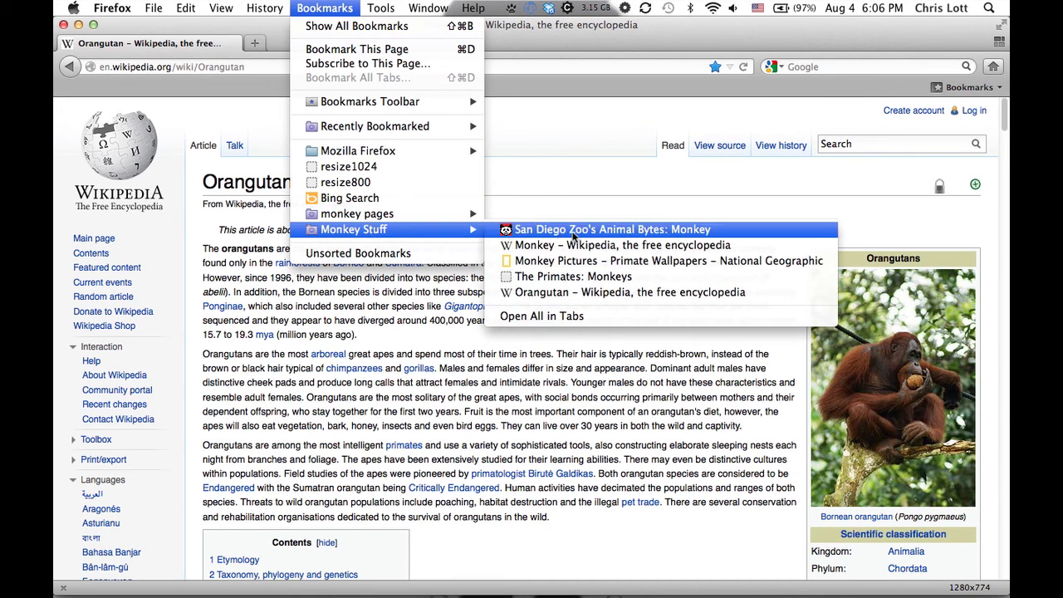